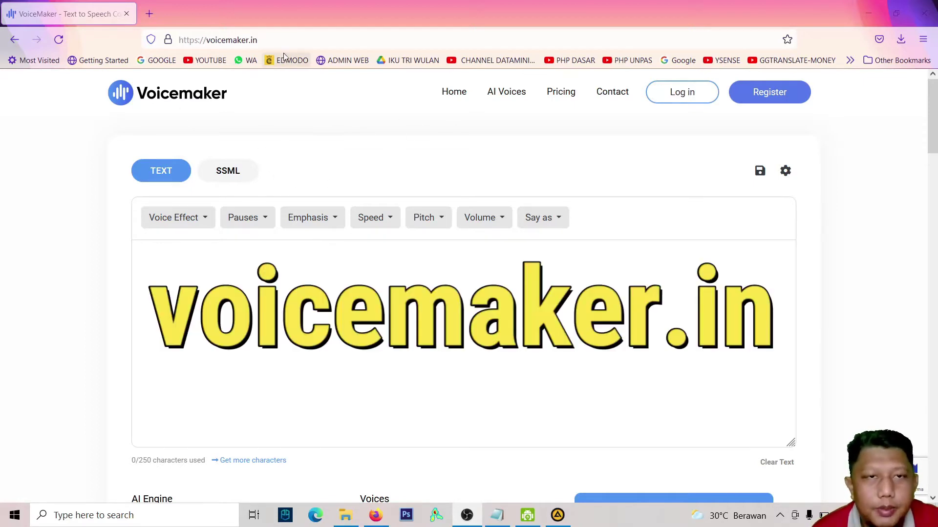
# Look over the Voicemaker home page from the text editor through the sections further down.
pyautogui.click(210, 40)
pyautogui.click(6, 151)
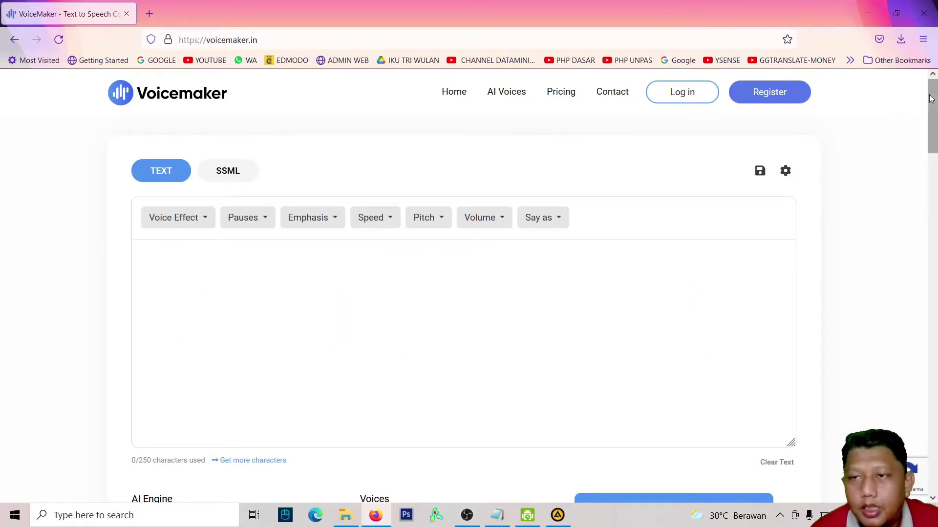
pyautogui.scroll(-8, 929, 98)
pyautogui.scroll(8, 918, 87)
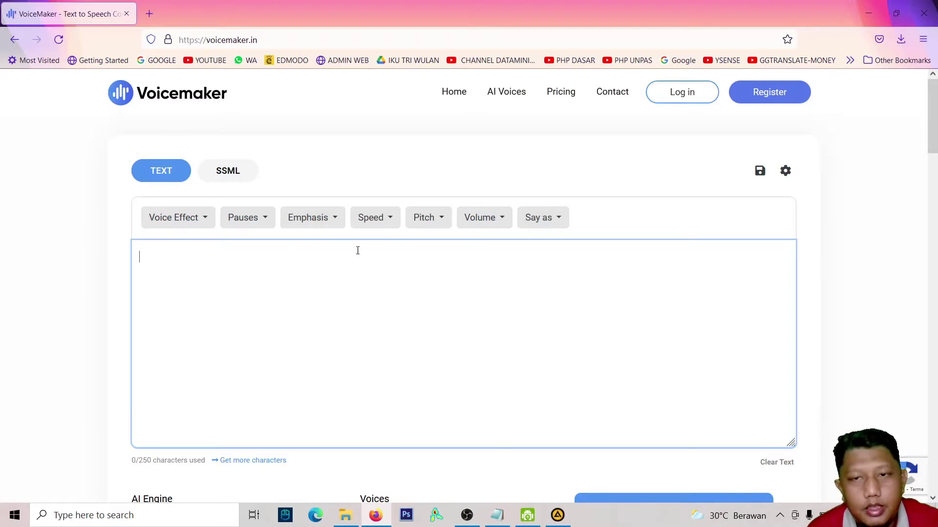
# Check the character allowance beneath the text editor and place the cursor in the empty text area.
pyautogui.scroll(-5, 448, 244)
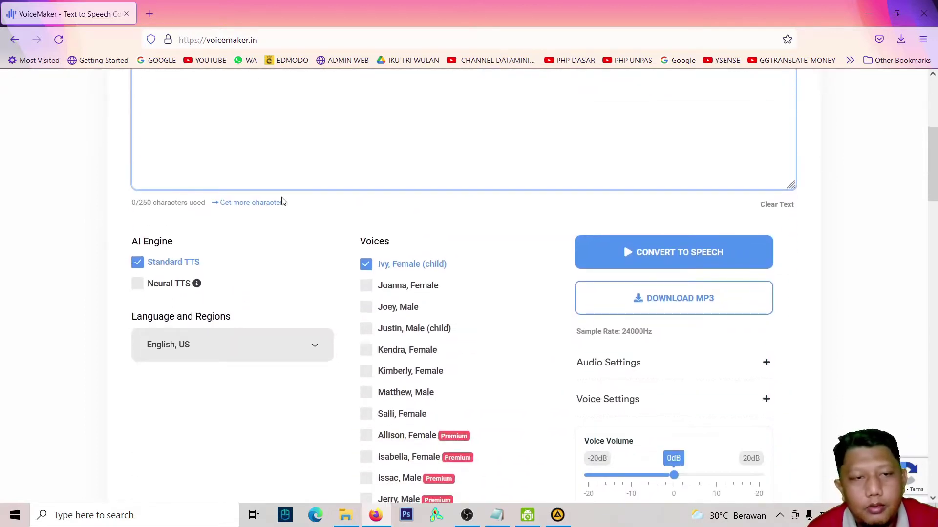
pyautogui.click(126, 205)
pyautogui.tripleClick(125, 207)
pyautogui.click(125, 208)
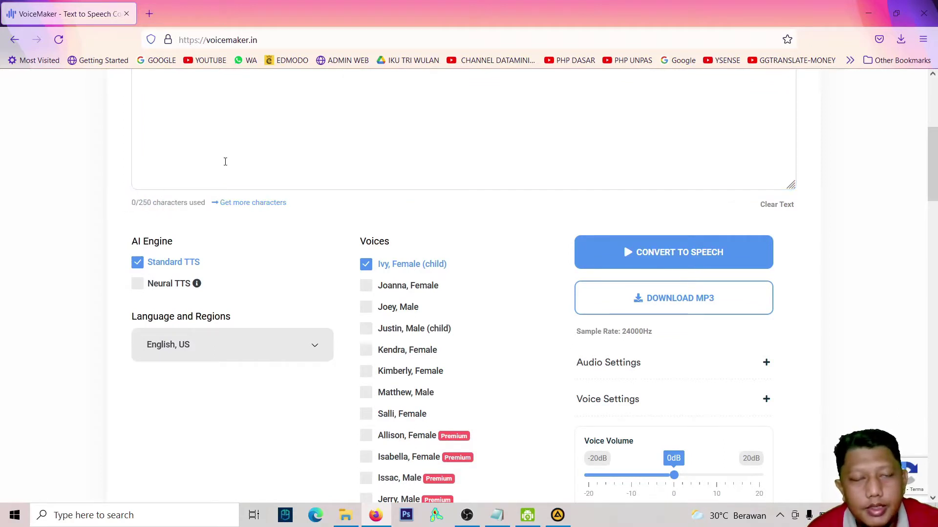
pyautogui.scroll(5, 394, 187)
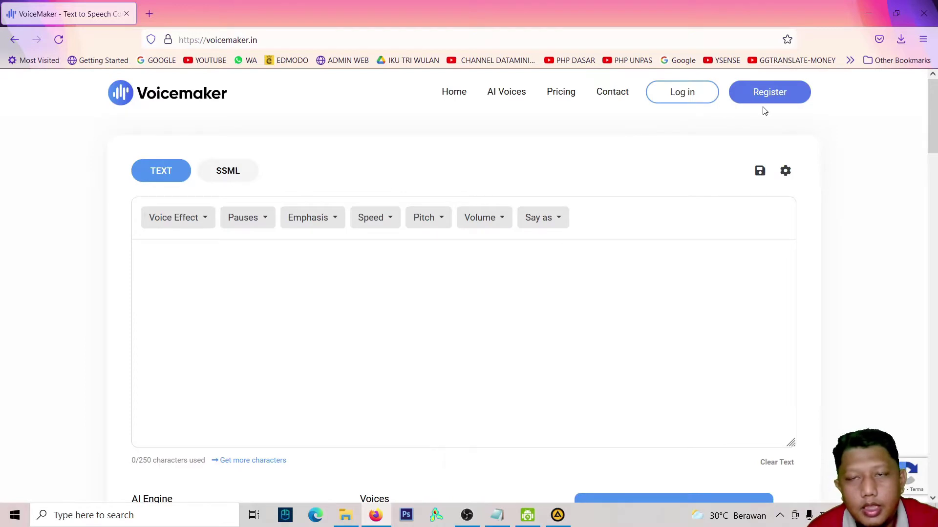
pyautogui.scroll(-4, 296, 248)
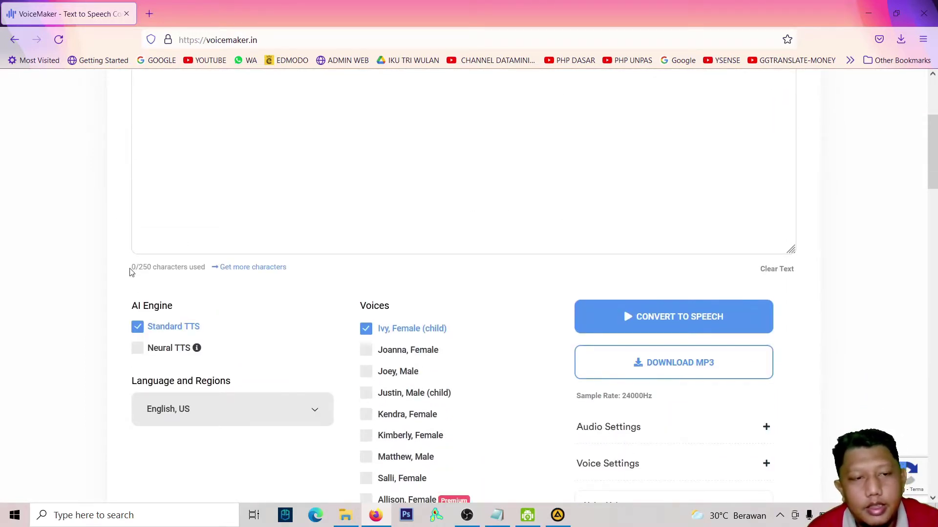
pyautogui.scroll(3, 245, 211)
pyautogui.click(237, 199)
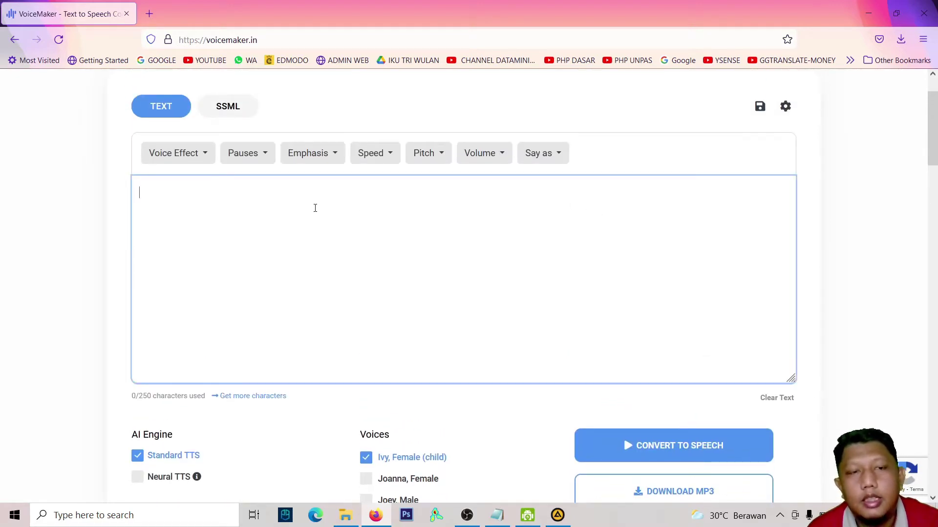
# Browse the available languages and regions for speech conversion, then close the list without choosing another one.
pyautogui.scroll(-4, 237, 215)
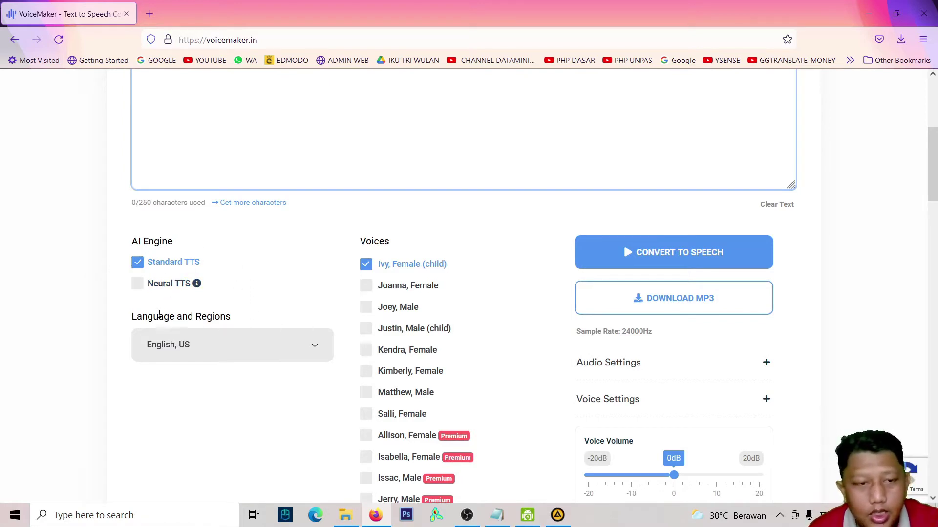
pyautogui.click(253, 347)
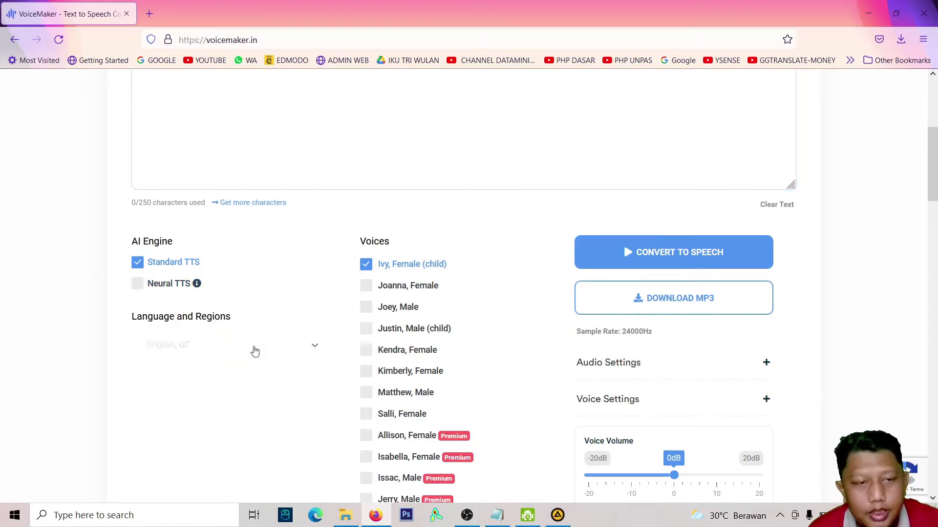
pyautogui.scroll(-3, 254, 349)
pyautogui.scroll(-8, 236, 292)
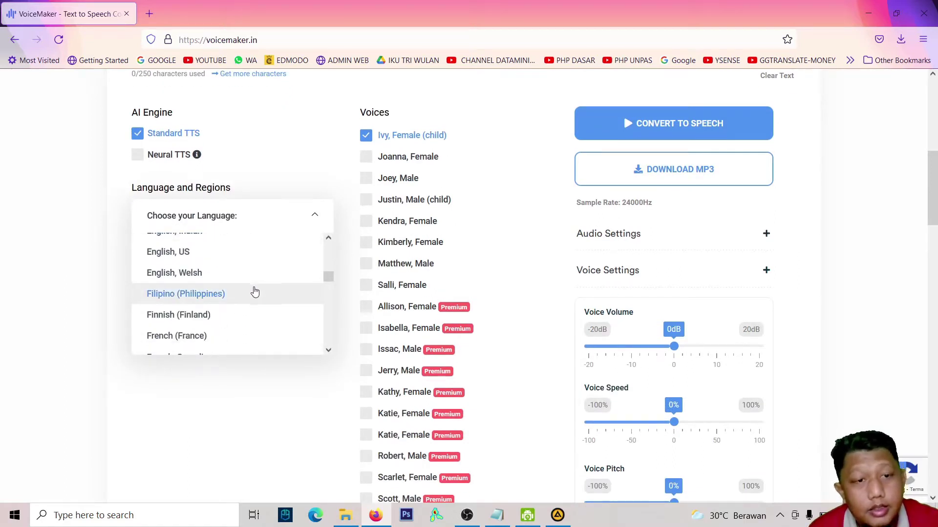
pyautogui.scroll(10, 230, 288)
pyautogui.click(95, 258)
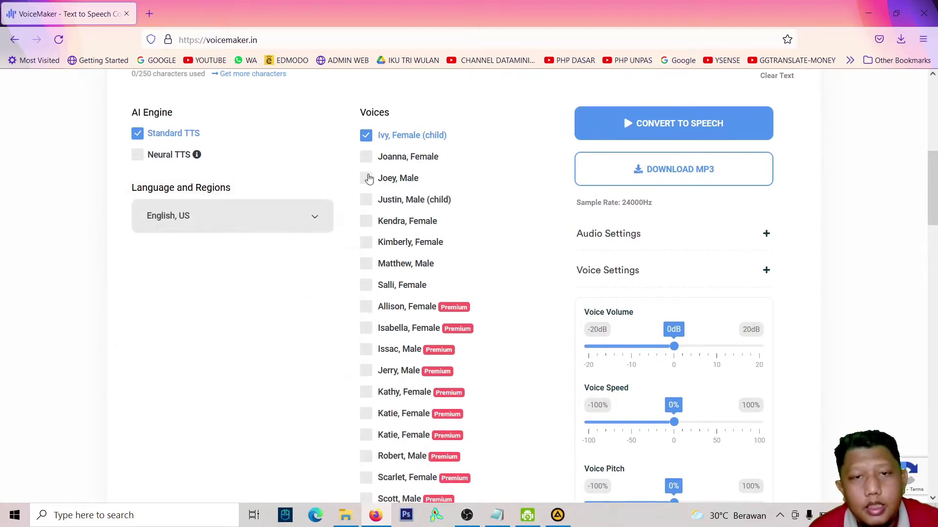
# Examine the free and Premium voices offered for English, US, and the speech conversion and MP3 download options.
pyautogui.scroll(1, 420, 173)
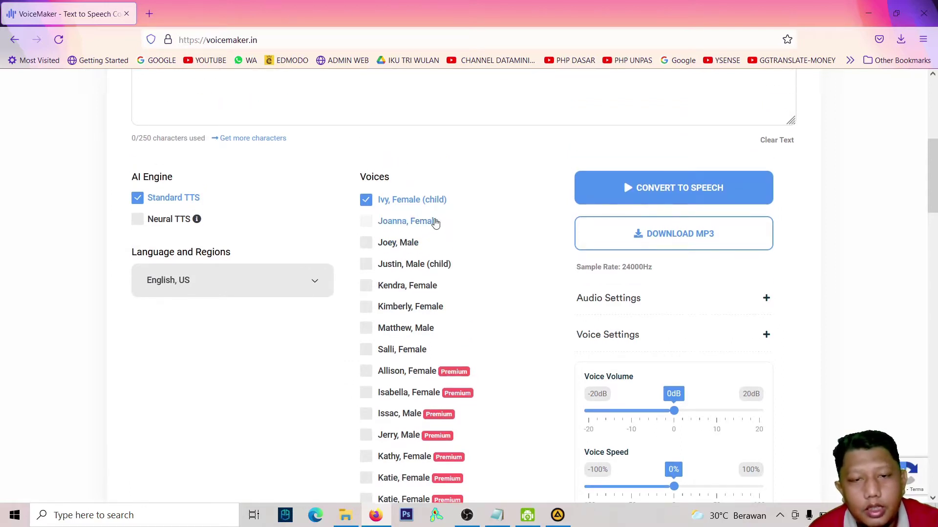
pyautogui.scroll(-2, 435, 223)
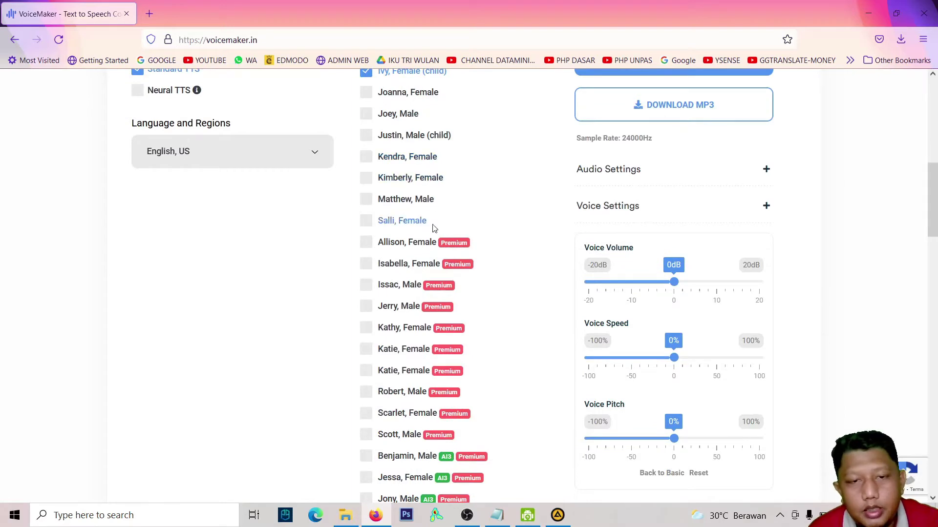
pyautogui.scroll(-3, 435, 226)
pyautogui.scroll(5, 415, 241)
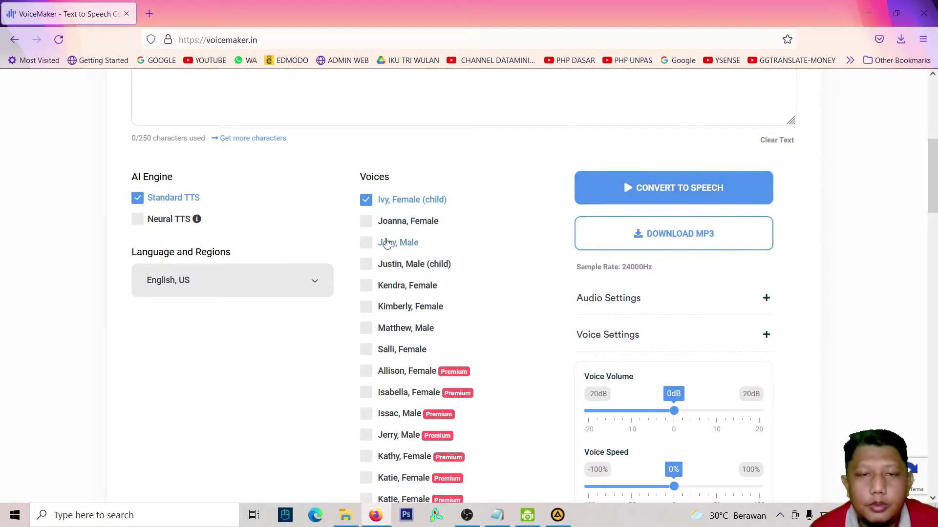
pyautogui.scroll(4, 490, 264)
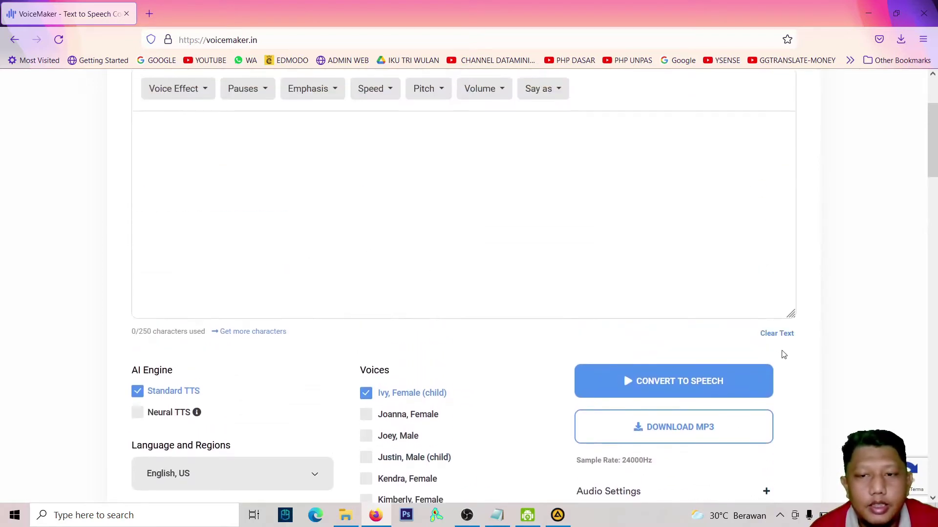
pyautogui.scroll(-1, 568, 328)
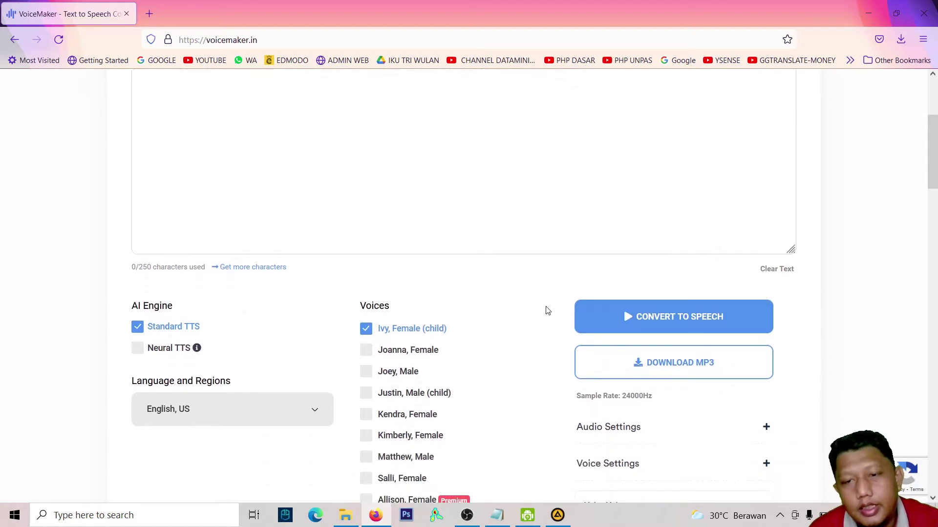
pyautogui.scroll(-1, 801, 322)
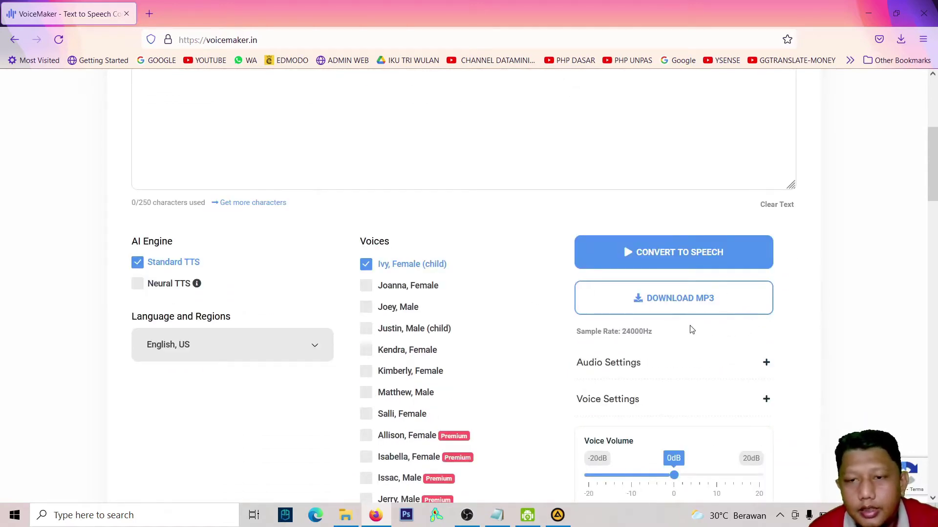
# Review the voice volume, speed and pitch settings, and expand Voice Effects to examine the available effects.
pyautogui.scroll(-2, 548, 335)
pyautogui.scroll(-2, 545, 319)
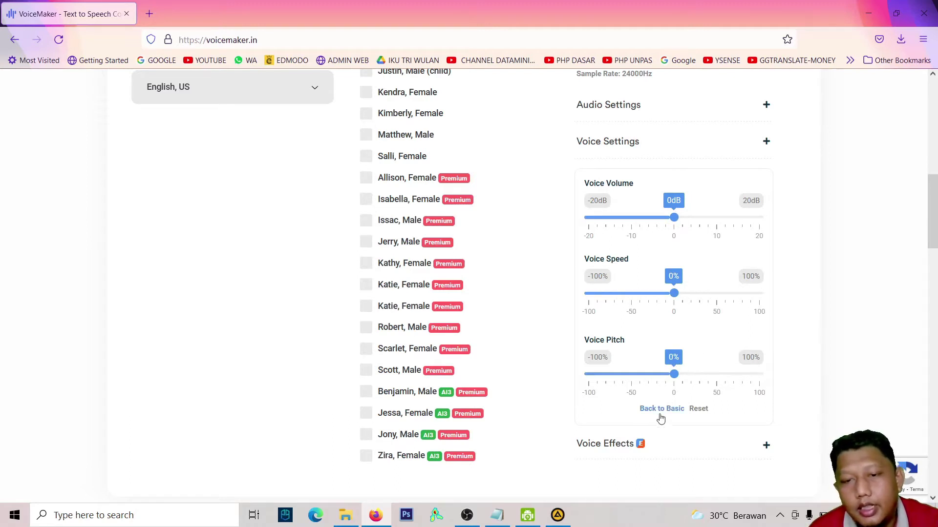
pyautogui.click(765, 445)
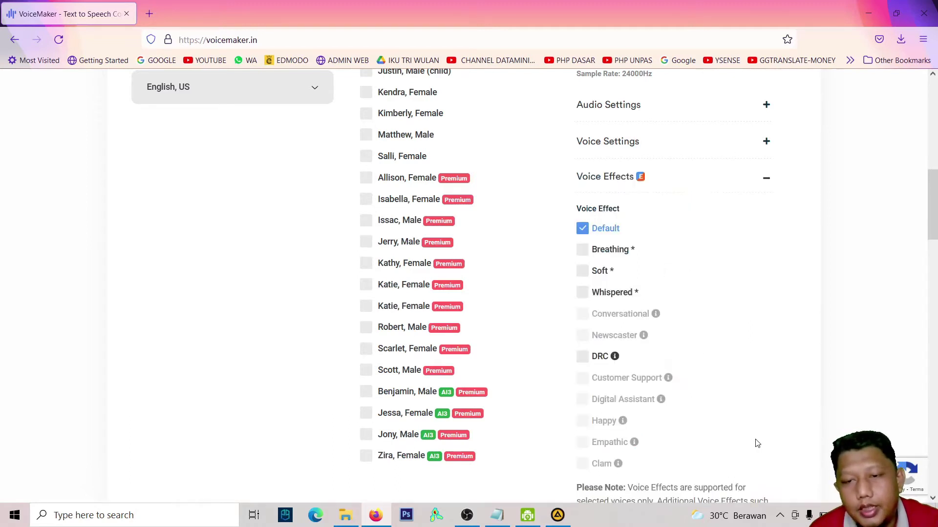
pyautogui.scroll(-4, 649, 379)
pyautogui.scroll(12, 404, 291)
pyautogui.scroll(-4, 496, 301)
pyautogui.scroll(4, 495, 300)
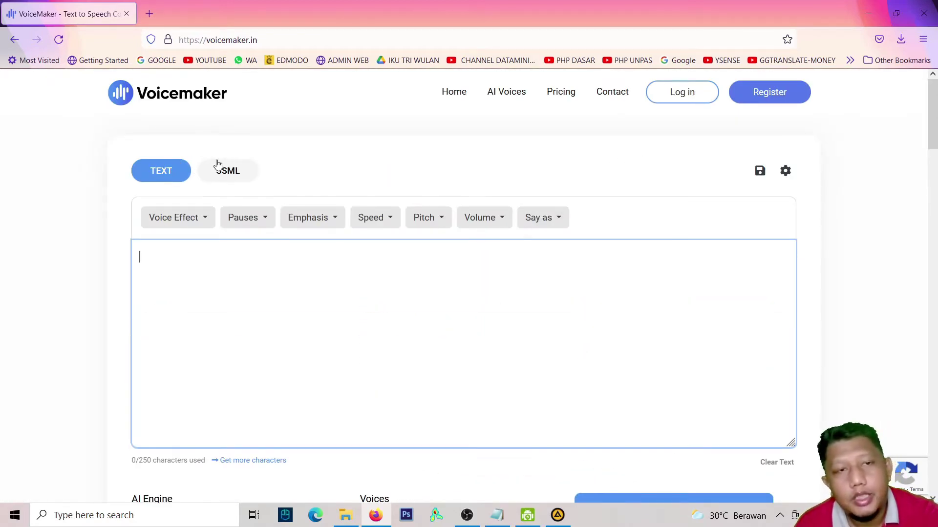
# Open the Pricing page and compare the prices and features of the Free, Basic, Premium and Business plans.
pyautogui.moveTo(923, 120)
pyautogui.mouseDown()
pyautogui.moveTo(923, 176)
pyautogui.moveTo(923, 130)
pyautogui.mouseUp()
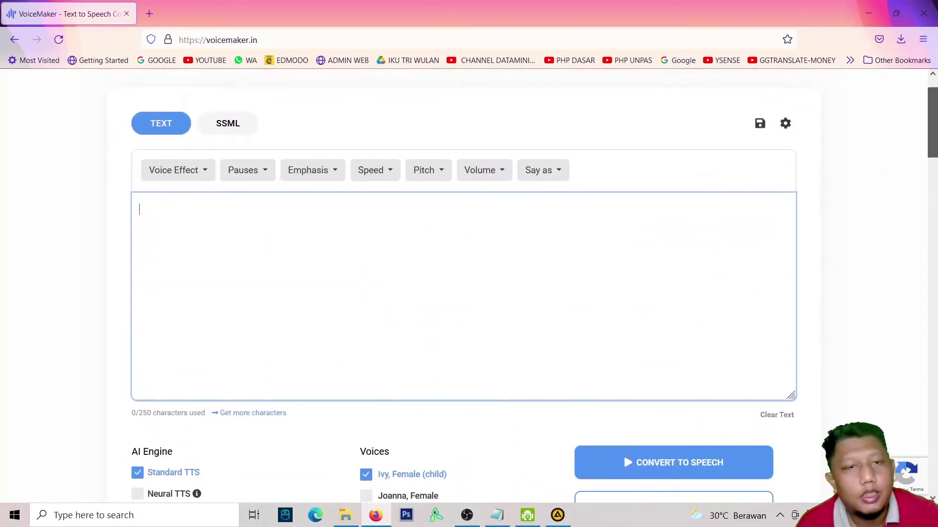
pyautogui.scroll(1, 620, 168)
pyautogui.scroll(1, 563, 132)
pyautogui.click(565, 92)
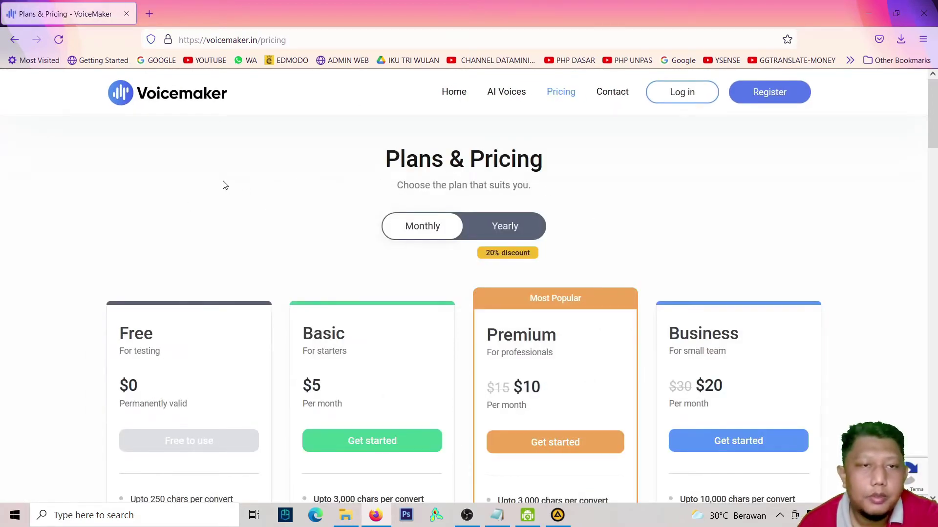
pyautogui.scroll(-3, 412, 259)
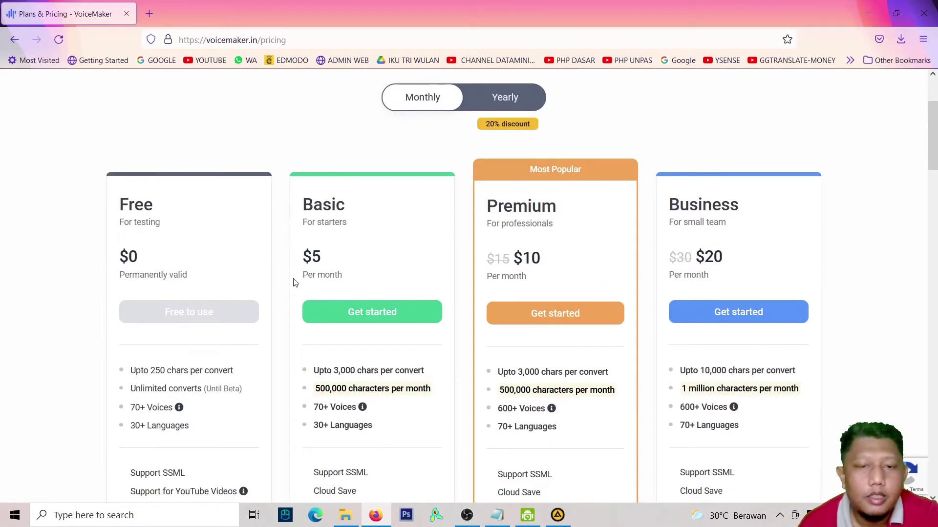
pyautogui.scroll(3, 364, 199)
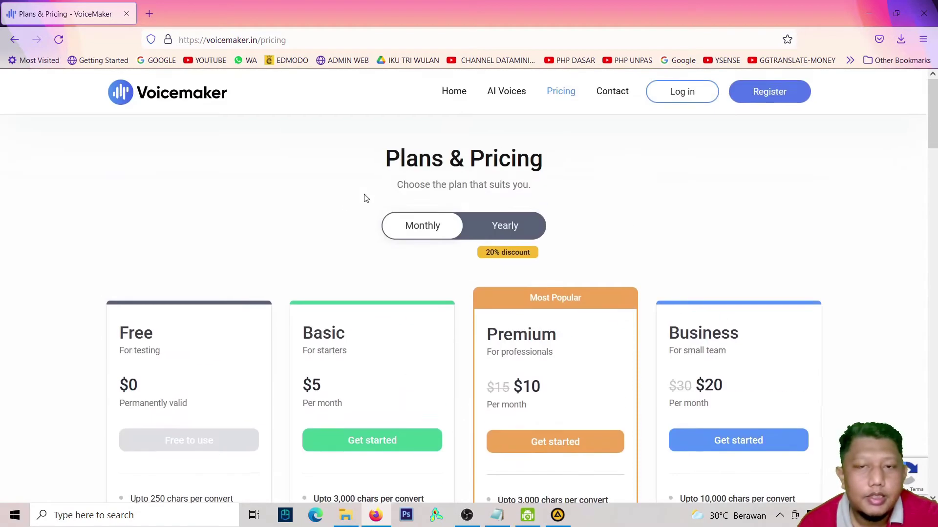
pyautogui.scroll(-3, 360, 197)
pyautogui.scroll(-3, 319, 219)
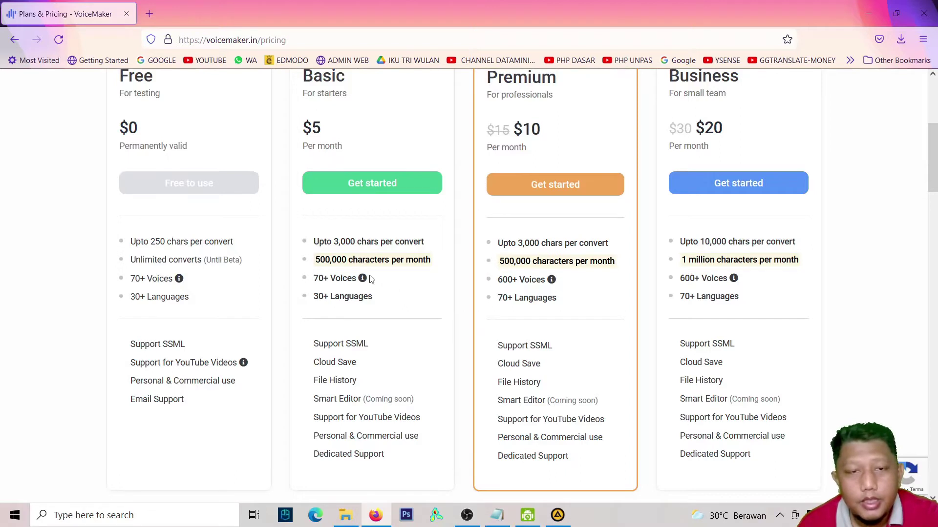
pyautogui.scroll(1, 490, 200)
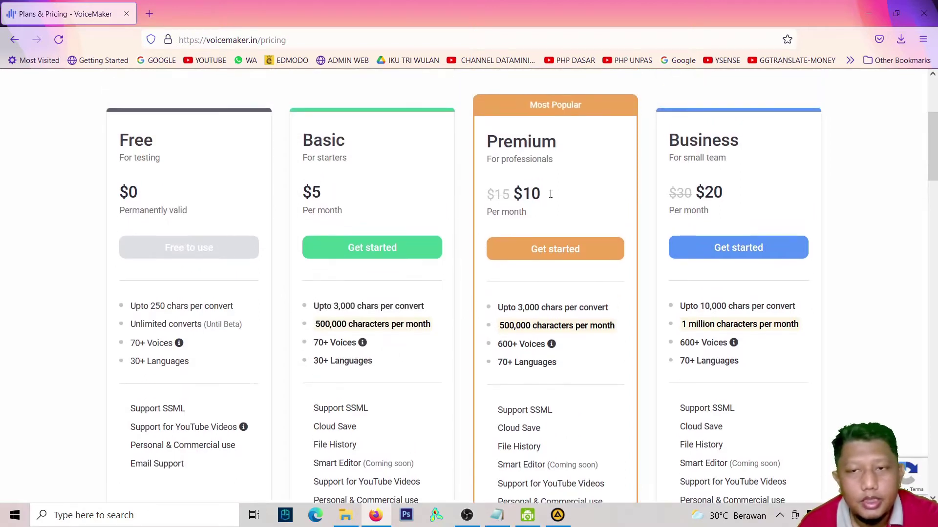
# Highlight the Free plan's per-convert character limit and compare it with the limits and features of the paid plans.
pyautogui.moveTo(151, 306); pyautogui.dragTo(181, 306)
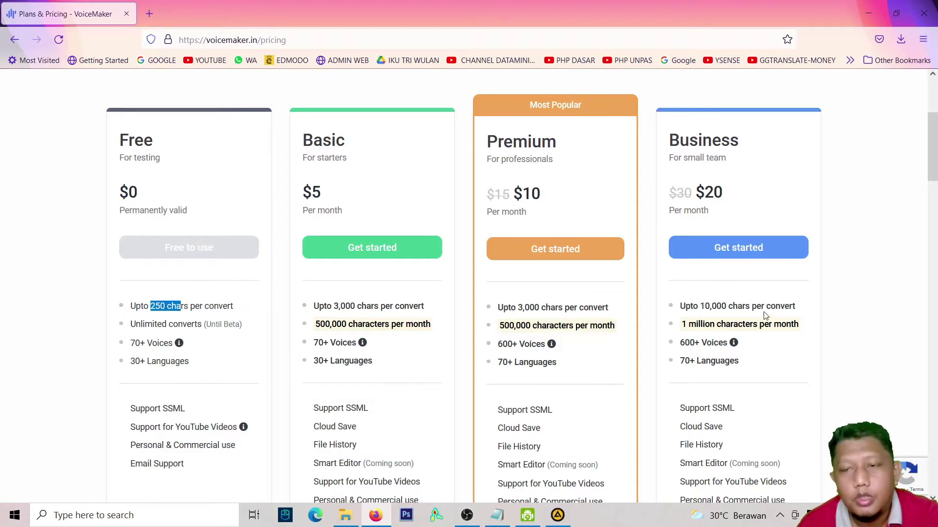
pyautogui.scroll(-4, 287, 335)
pyautogui.scroll(5, 523, 329)
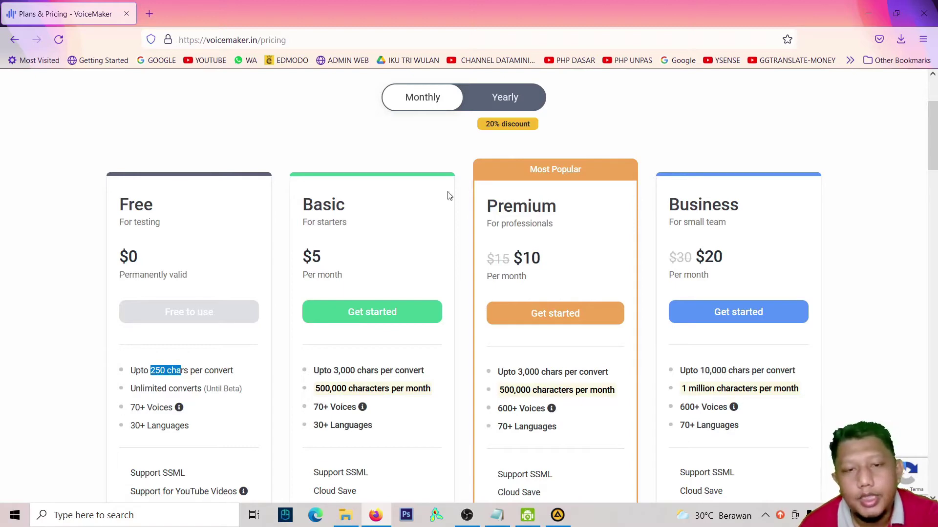
pyautogui.scroll(-3, 484, 298)
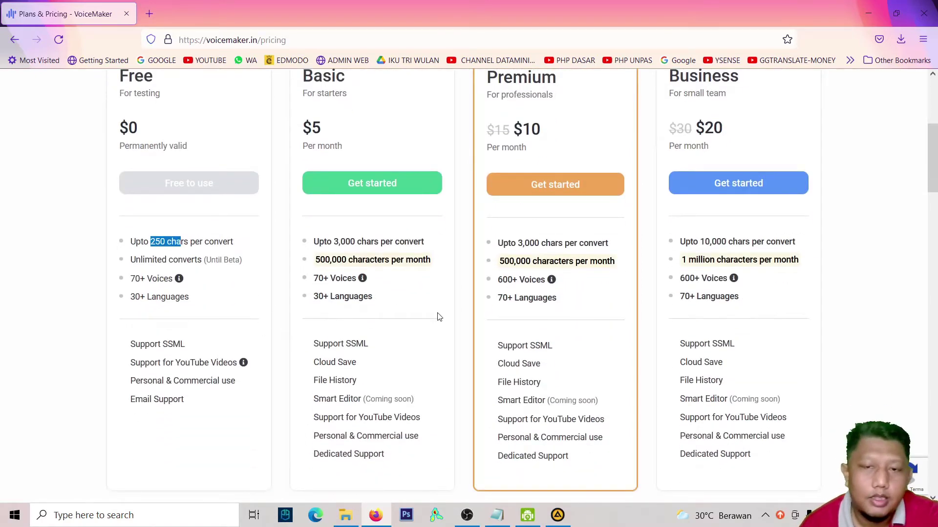
pyautogui.scroll(4, 366, 229)
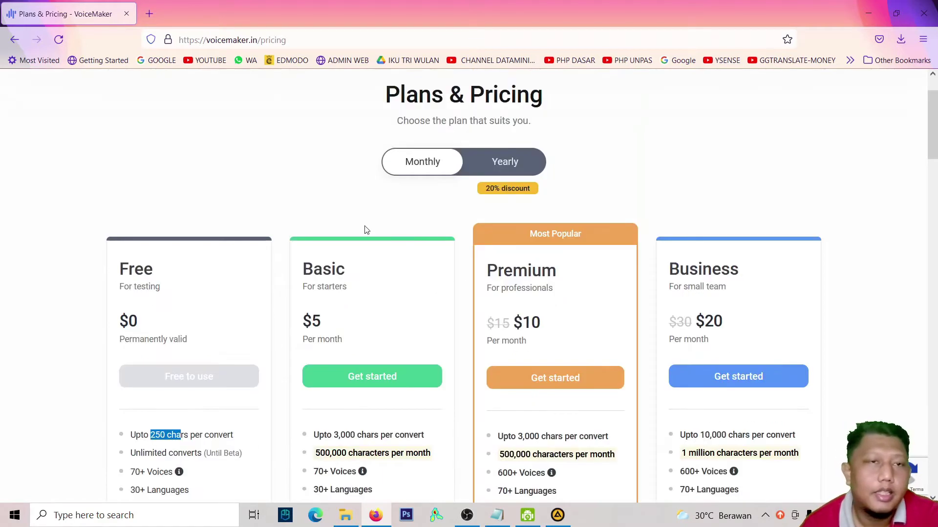
pyautogui.scroll(2, 473, 169)
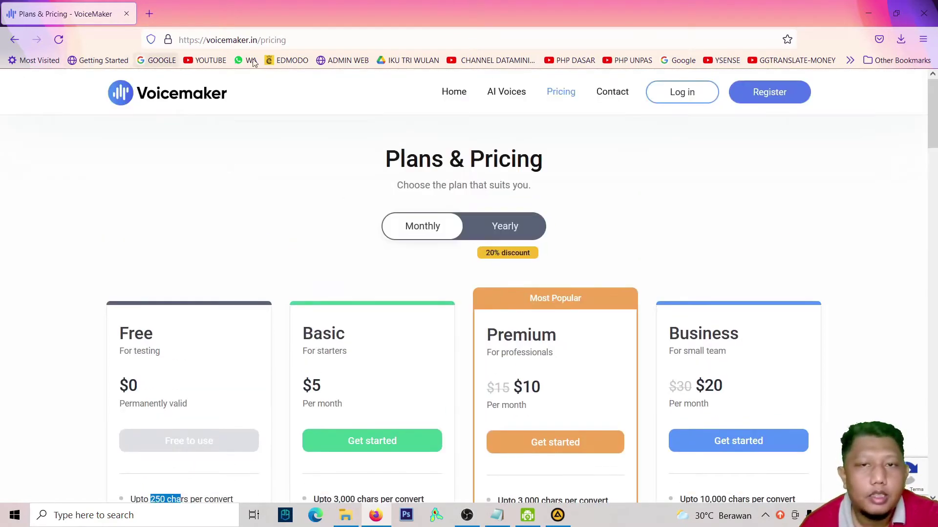
# Return to the Home page and review the text editor, AI engine, language and voice options.
pyautogui.click(452, 95)
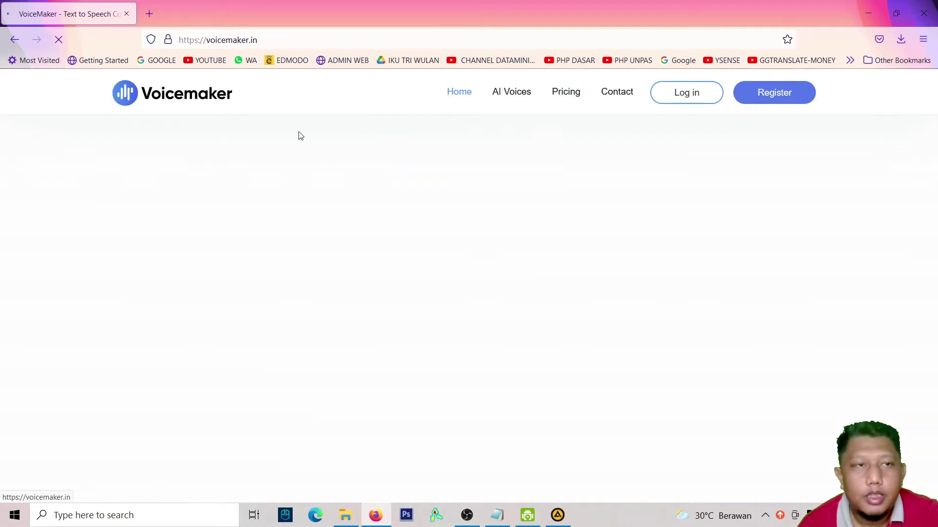
pyautogui.scroll(-5, 313, 297)
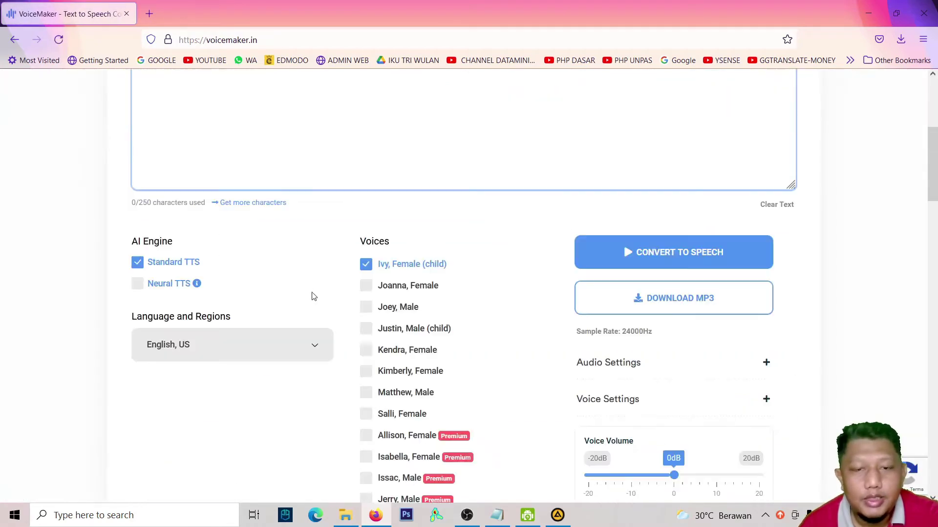
pyautogui.scroll(5, 341, 264)
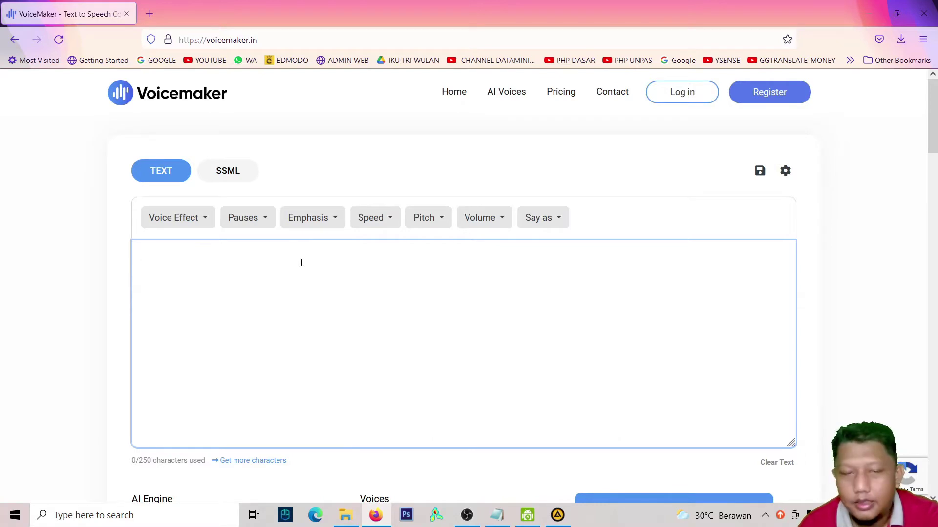
pyautogui.scroll(-5, 303, 281)
pyautogui.scroll(5, 339, 287)
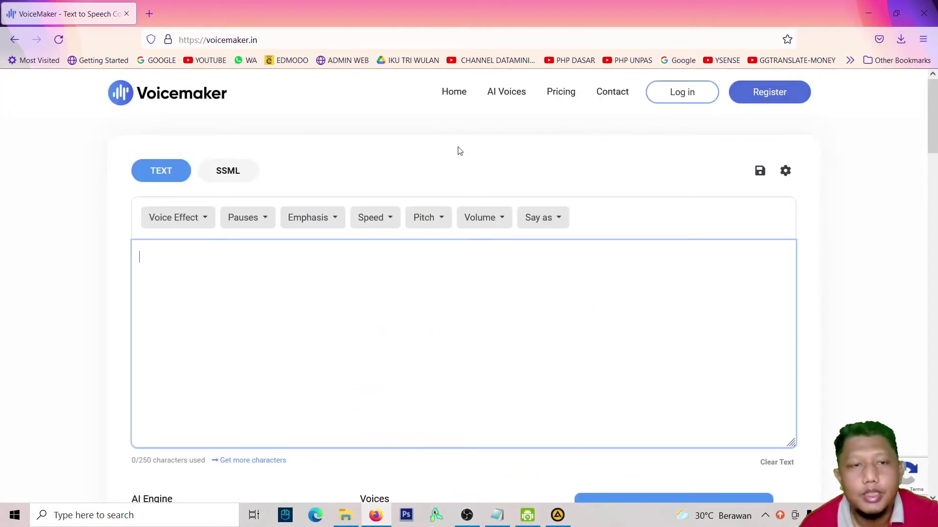
# Highlight the character limit below the text editor to check how much text is allowed without an account.
pyautogui.scroll(-3, 276, 268)
pyautogui.moveTo(135, 332); pyautogui.dragTo(167, 332)
pyautogui.click(140, 334)
pyautogui.scroll(3, 323, 318)
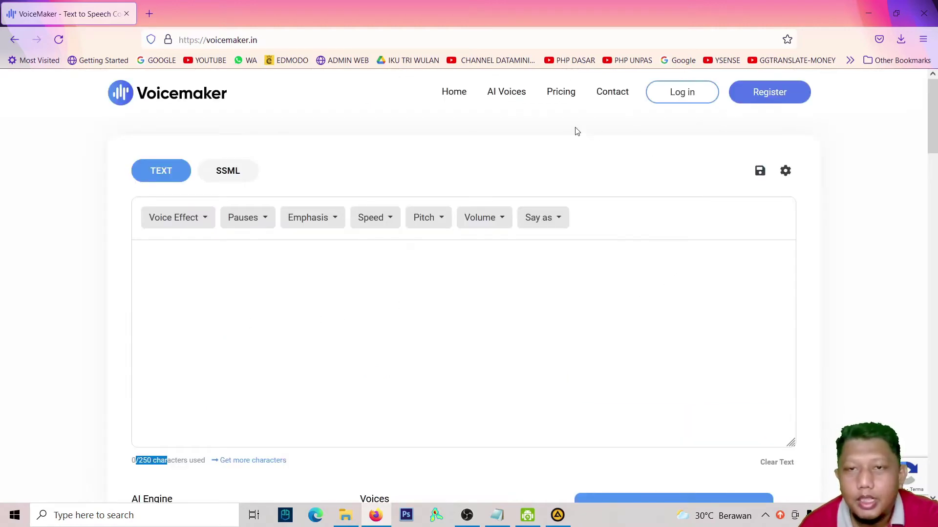
# Open the registration form and sign up with the Google account.
pyautogui.click(768, 94)
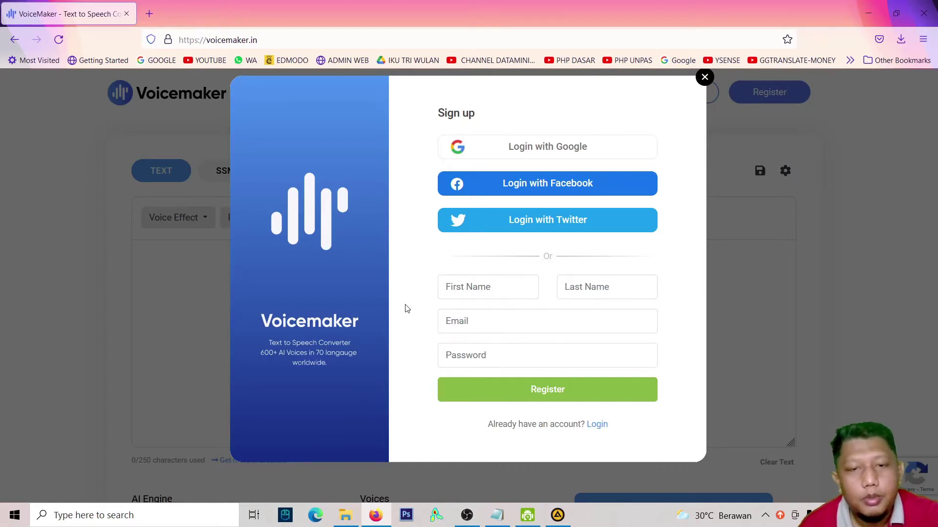
pyautogui.click(489, 289)
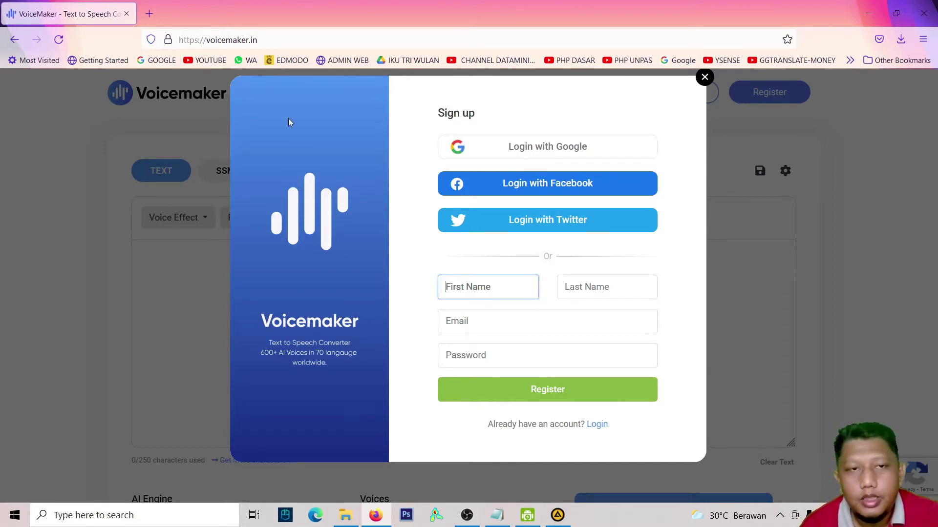
pyautogui.click(540, 149)
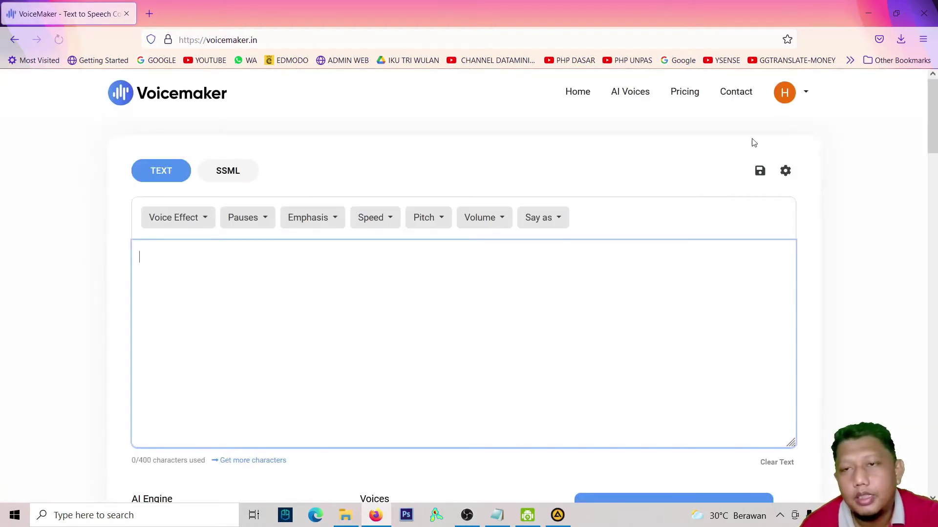
# Examine the account menu's options, and review the text editor and its character limit while signed in.
pyautogui.click(784, 95)
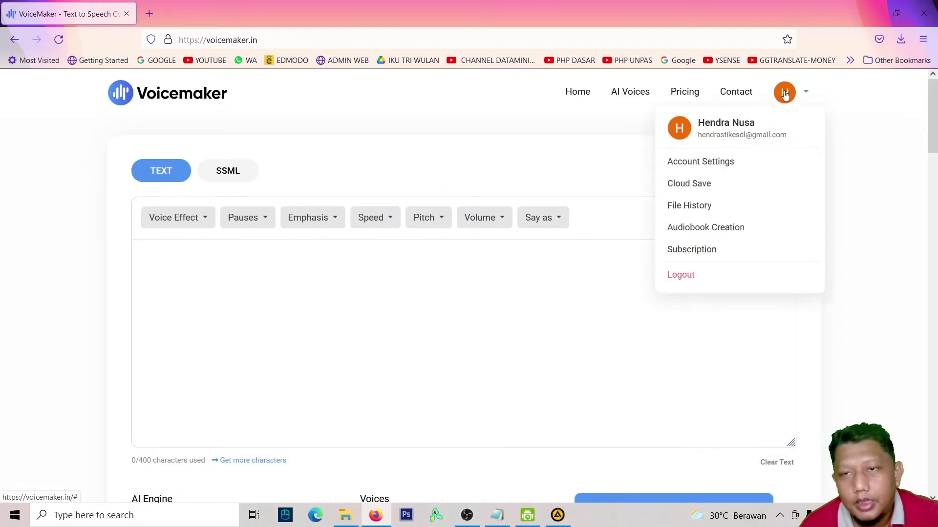
pyautogui.click(585, 132)
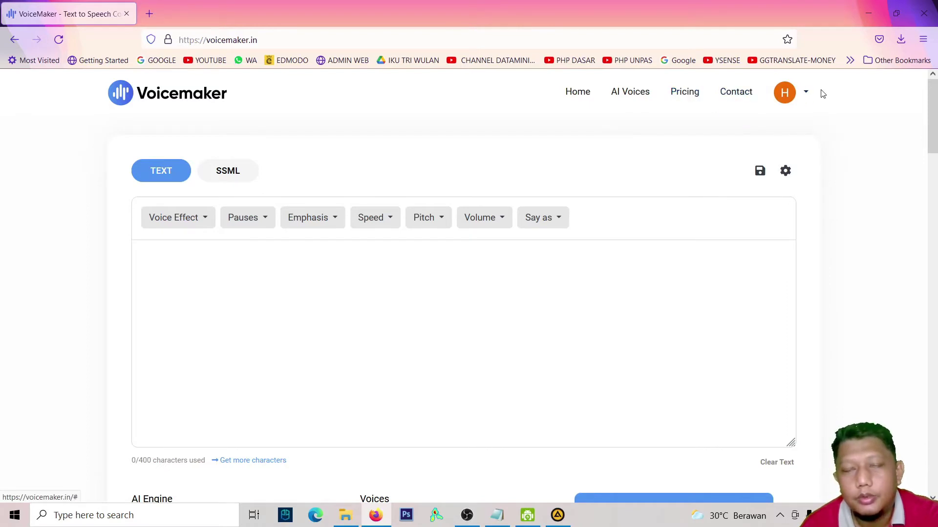
pyautogui.click(800, 96)
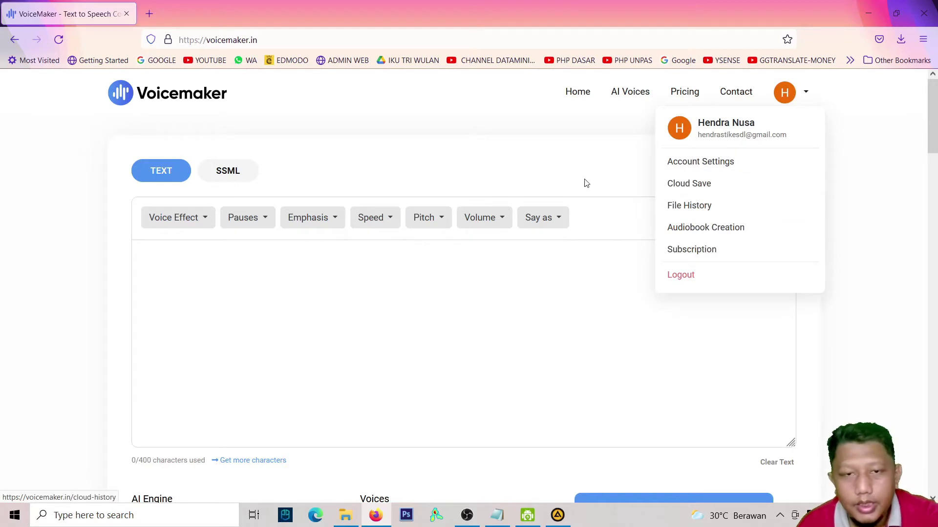
pyautogui.click(564, 159)
pyautogui.scroll(-1, 461, 247)
pyautogui.scroll(-2, 462, 247)
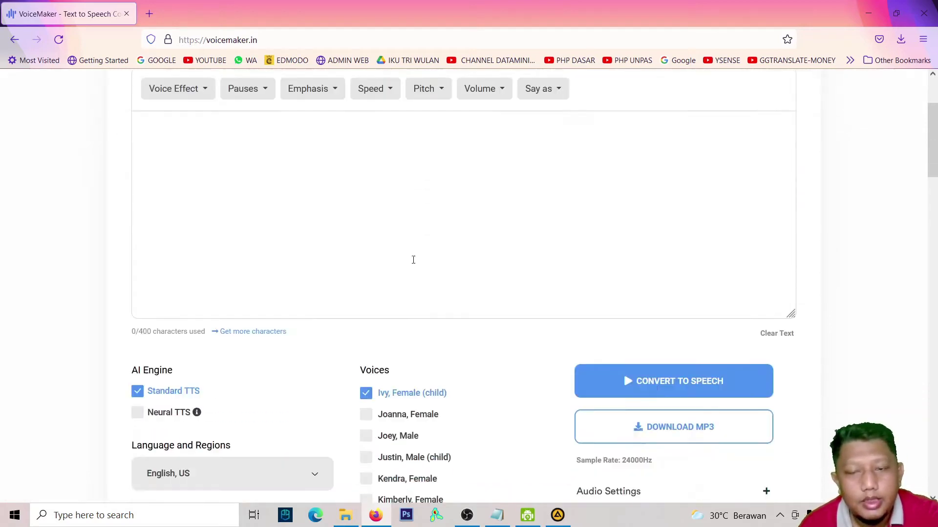
pyautogui.scroll(1, 388, 246)
pyautogui.scroll(2, 500, 250)
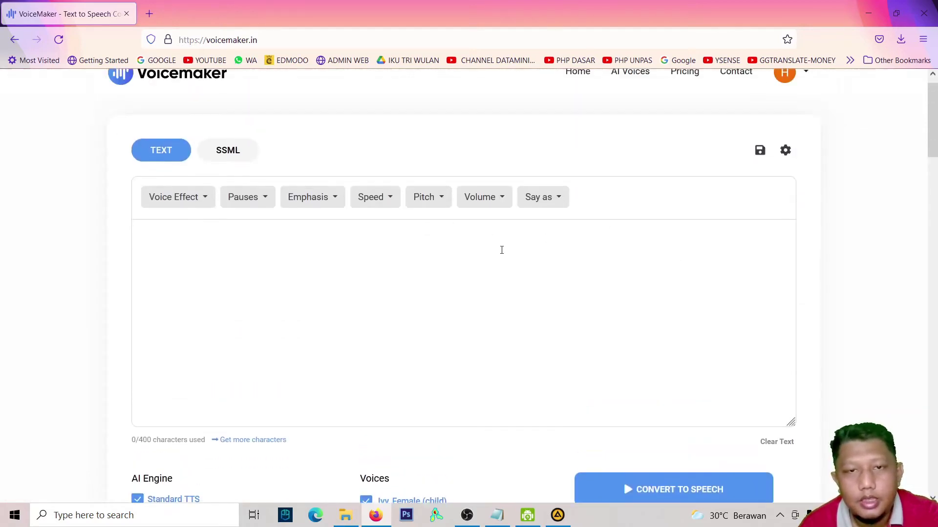
# Copy all the Indonesian text from the Notepad document and paste it into Voicemaker's text editor.
pyautogui.click(497, 515)
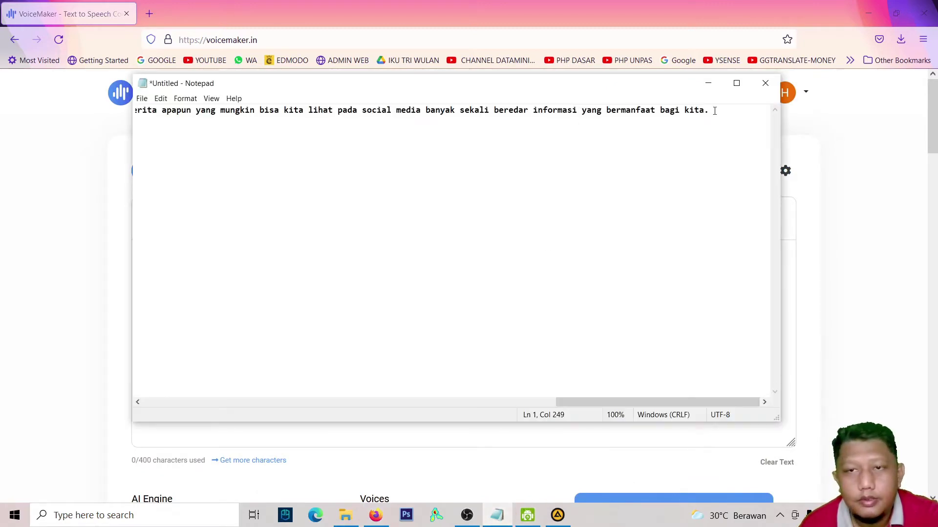
pyautogui.hotkey('ctrl', 'a')
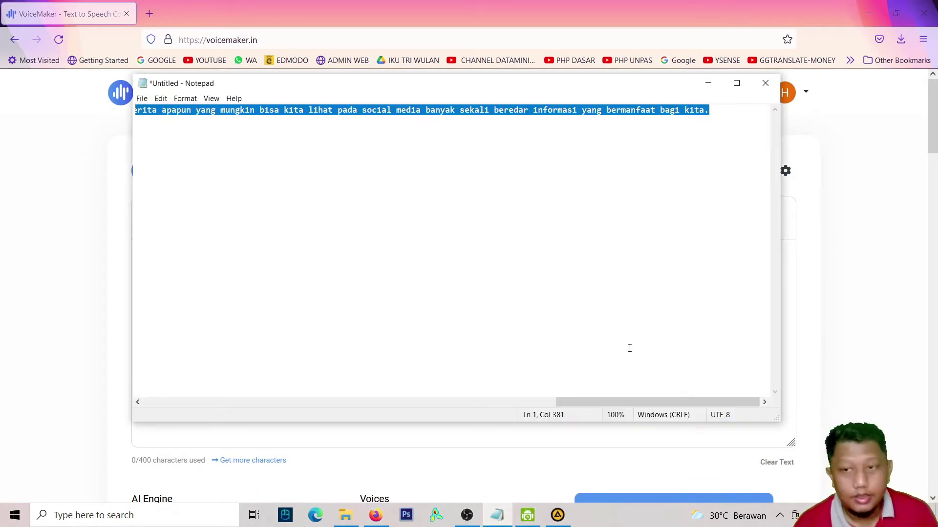
pyautogui.click(825, 312)
pyautogui.click(224, 272)
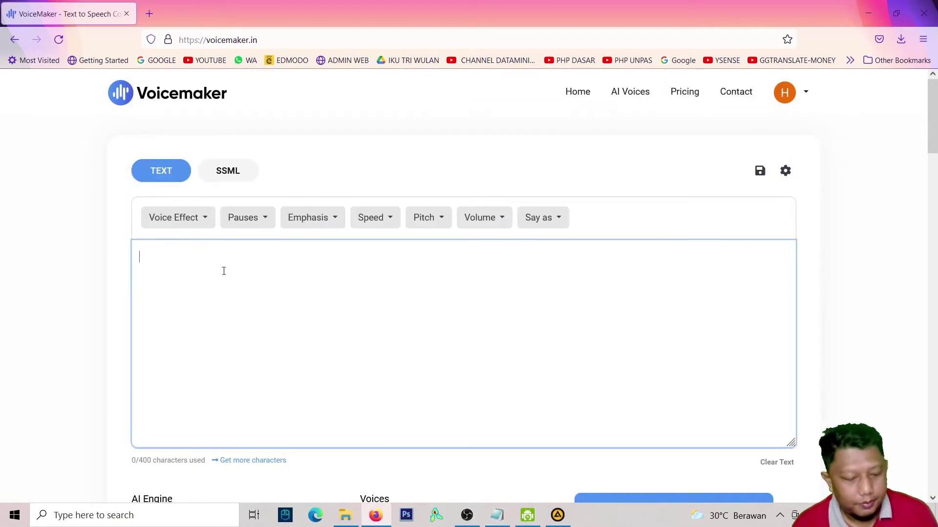
pyautogui.write('Seiring perkembangan zaman teknologi informasi yang dapat memudahkan manusia untuk beraktifitas melihat berita dan mencari berbagai informasi yang beredar di dunia maya. dengan kemajuan teknologi ada dua dampak negatif dan positif yang akan didapat. Mulai dari berita apapun yang mungkin bisa kita lihat pada social media banyak sekali beredar informasi yang bermanfaat bagi kita.')
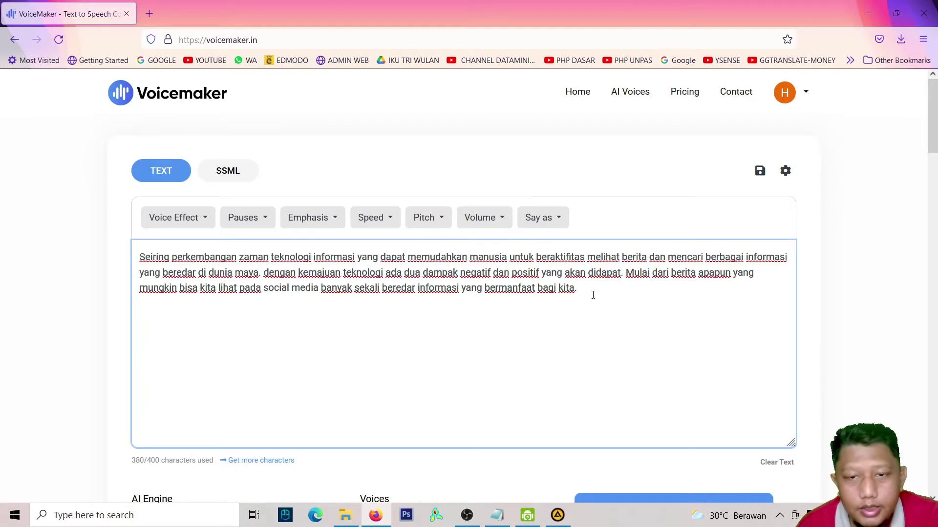
# Compare the pasted text's character count with the allowed maximum by highlighting the counter below the editor.
pyautogui.scroll(-3, 390, 283)
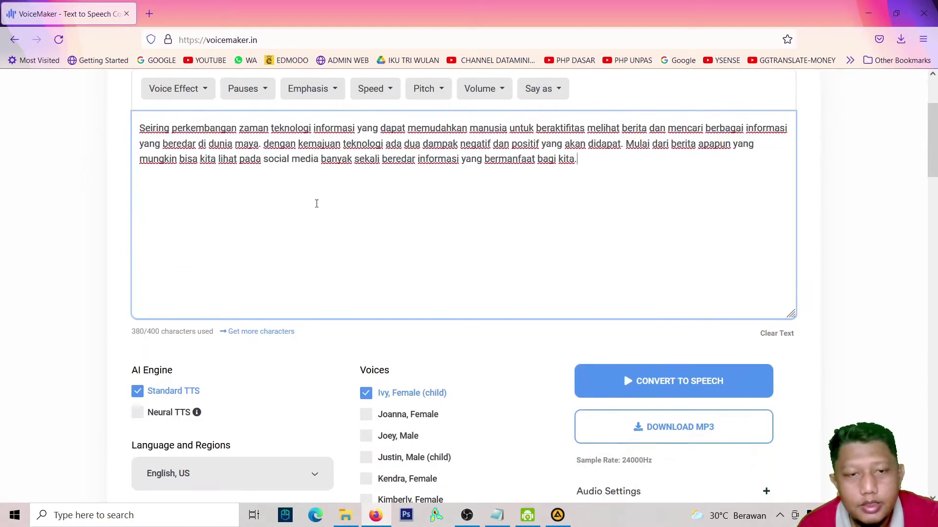
pyautogui.tripleClick(130, 332)
pyautogui.click(150, 330)
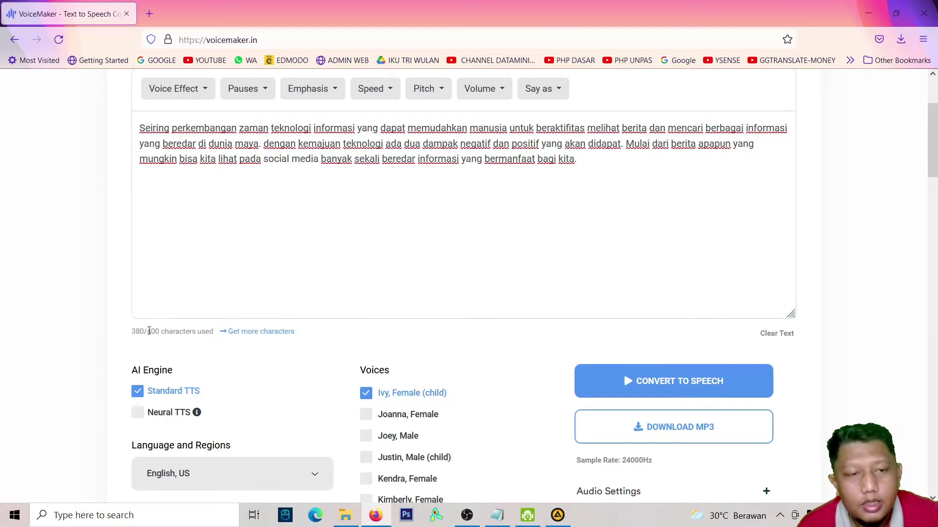
pyautogui.moveTo(148, 332); pyautogui.dragTo(159, 331)
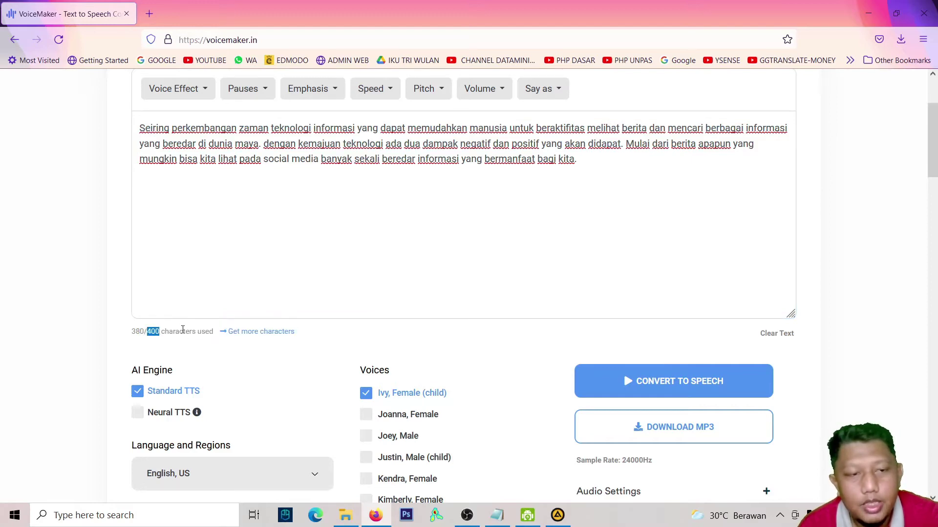
pyautogui.scroll(3, 423, 190)
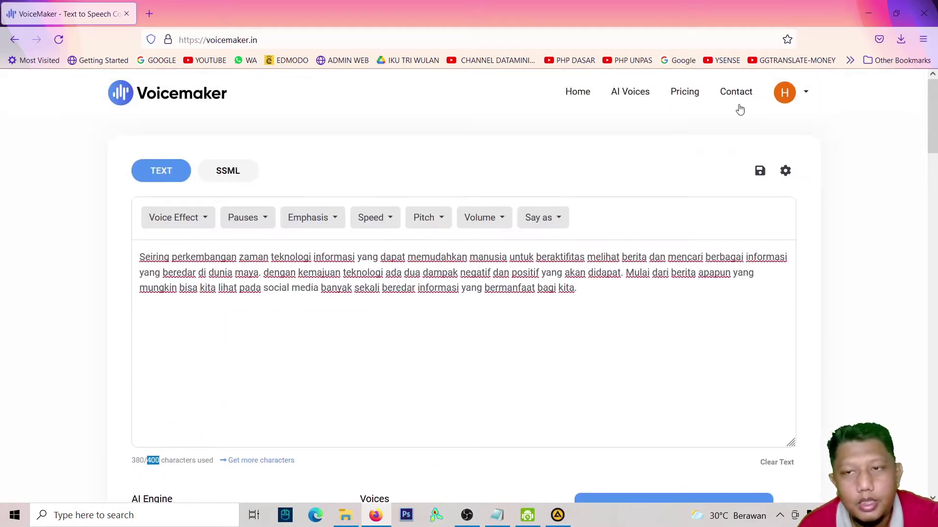
# Convert the pasted text to speech with the Standard TTS engine and the Ivy voice, and pause the playback after a short listen.
pyautogui.scroll(-4, 250, 330)
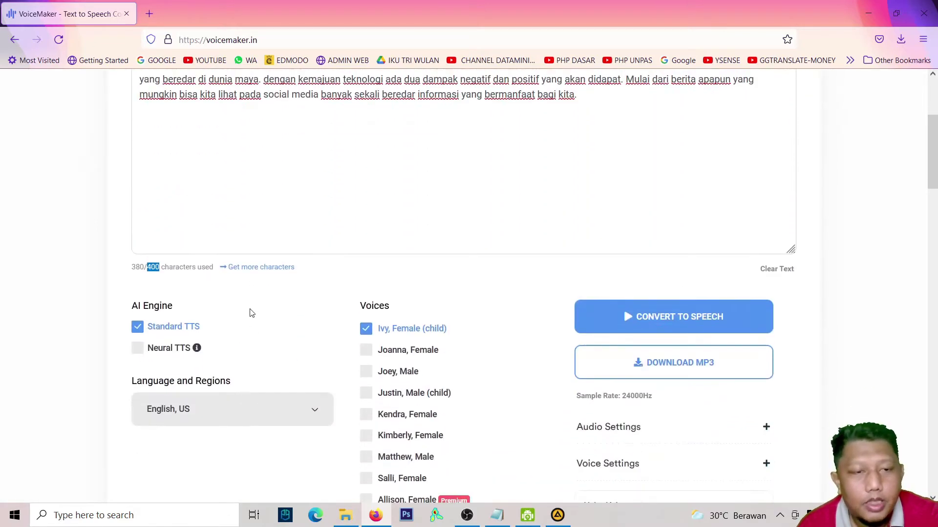
pyautogui.click(270, 176)
pyautogui.scroll(4, 293, 191)
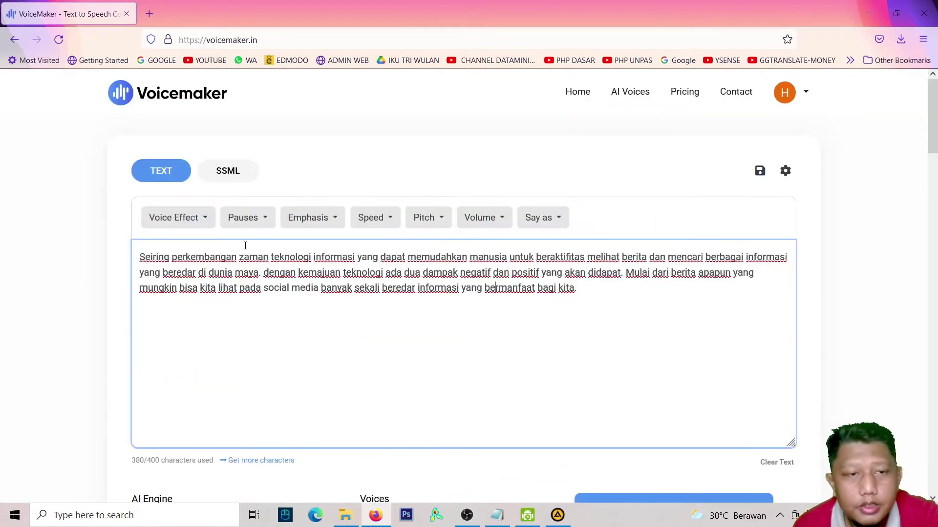
pyautogui.scroll(-4, 215, 254)
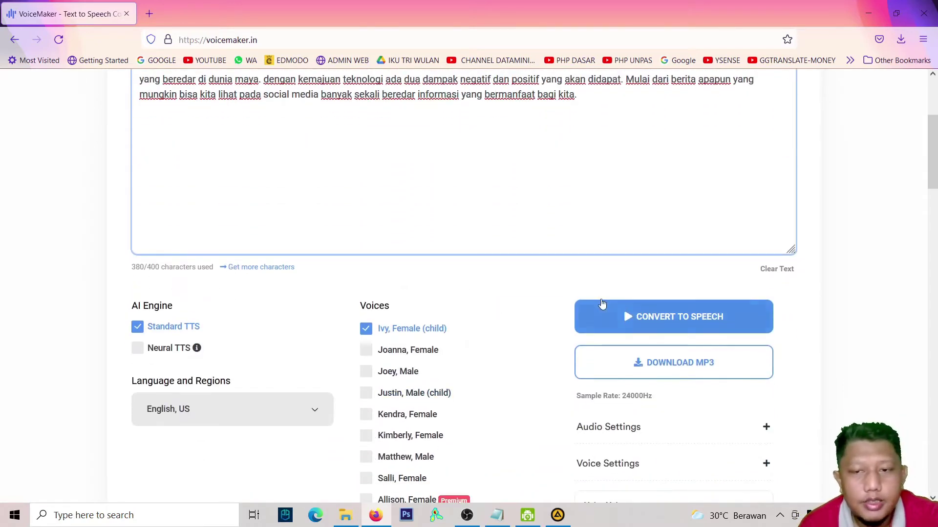
pyautogui.scroll(3, 419, 336)
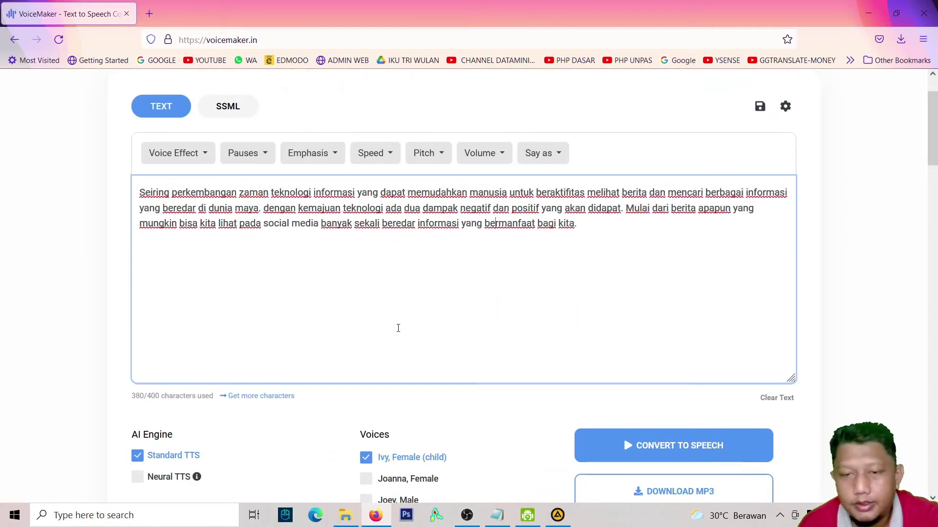
pyautogui.scroll(-3, 419, 336)
pyautogui.click(603, 326)
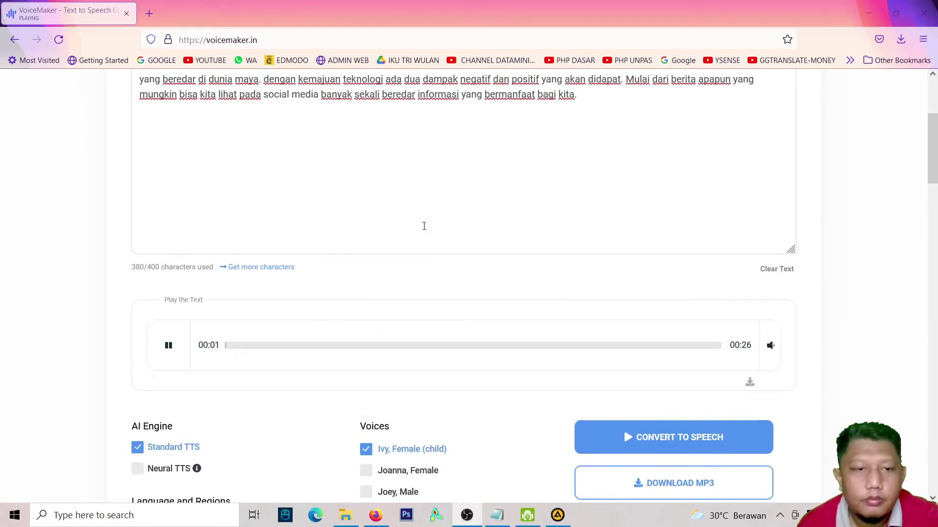
pyautogui.scroll(1, 424, 226)
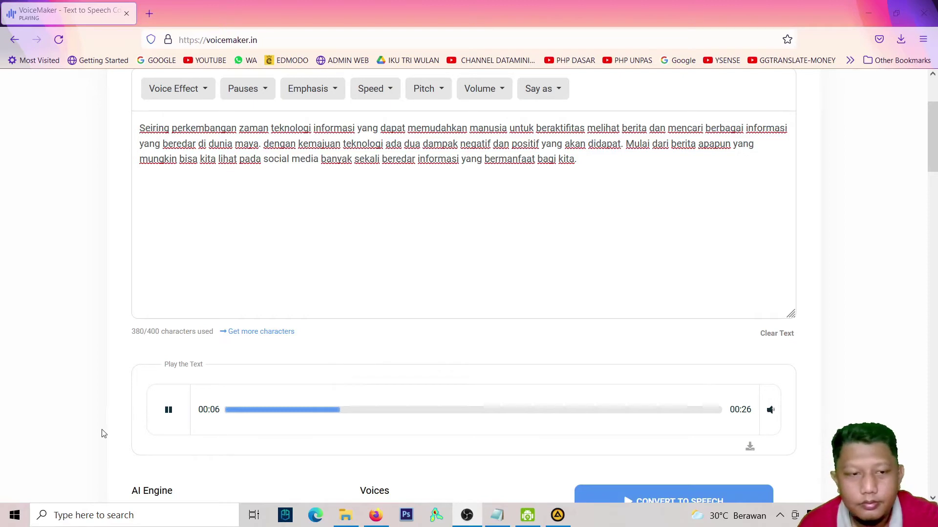
pyautogui.click(168, 410)
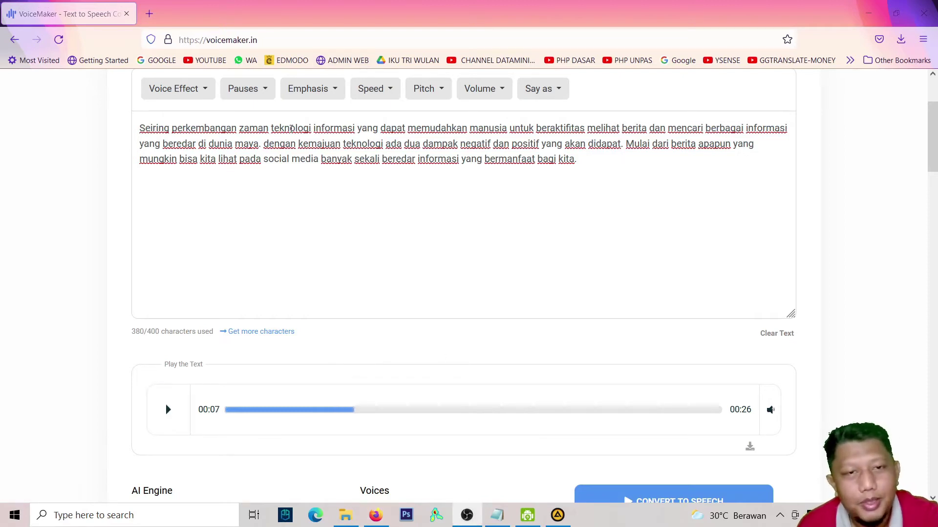
# Highlight the whole Indonesian paragraph in the editor to check its language against the English voice.
pyautogui.click(289, 129)
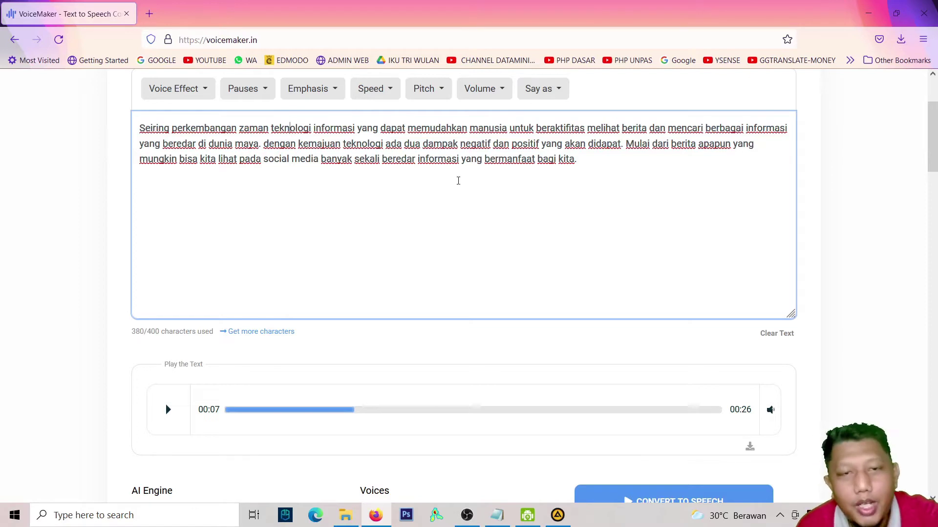
pyautogui.moveTo(588, 156); pyautogui.dragTo(140, 127)
pyautogui.click(349, 142)
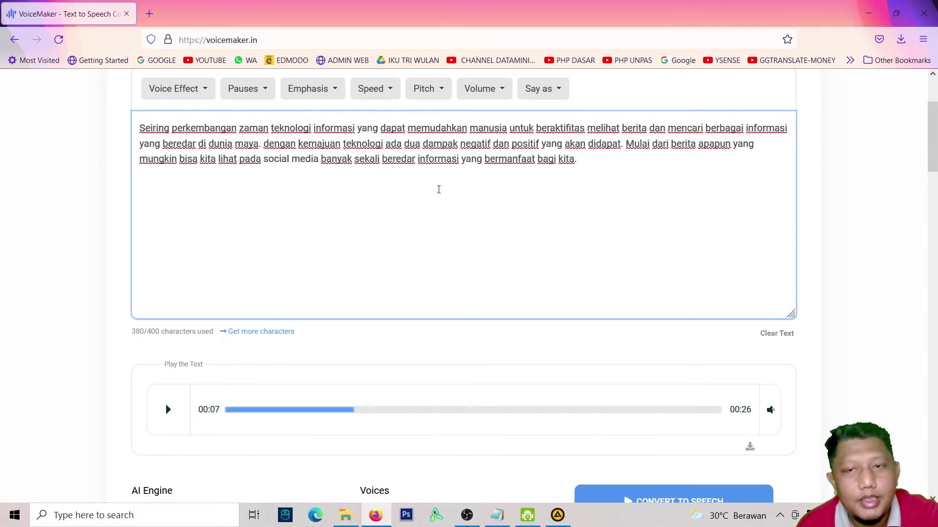
pyautogui.scroll(-2, 425, 183)
pyautogui.scroll(2, 421, 193)
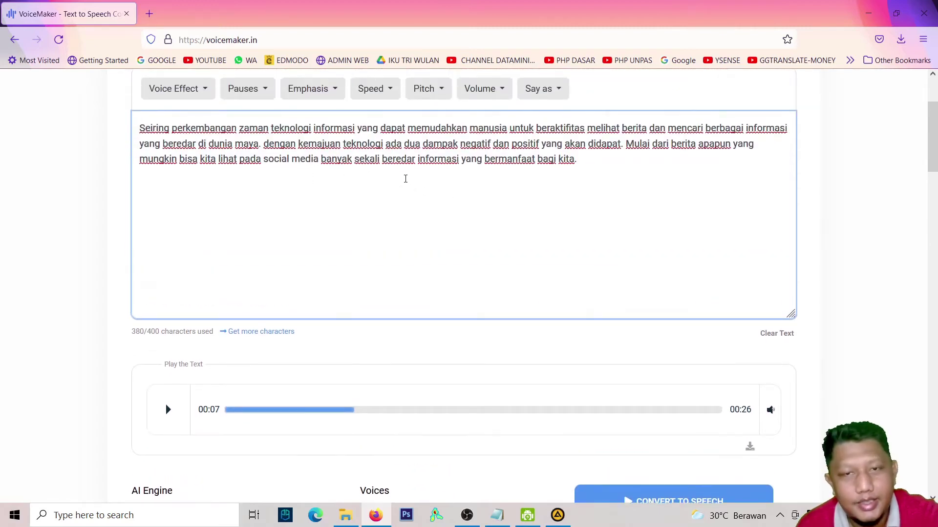
# Switch the AI engine to Neural TTS.
pyautogui.scroll(-6, 408, 179)
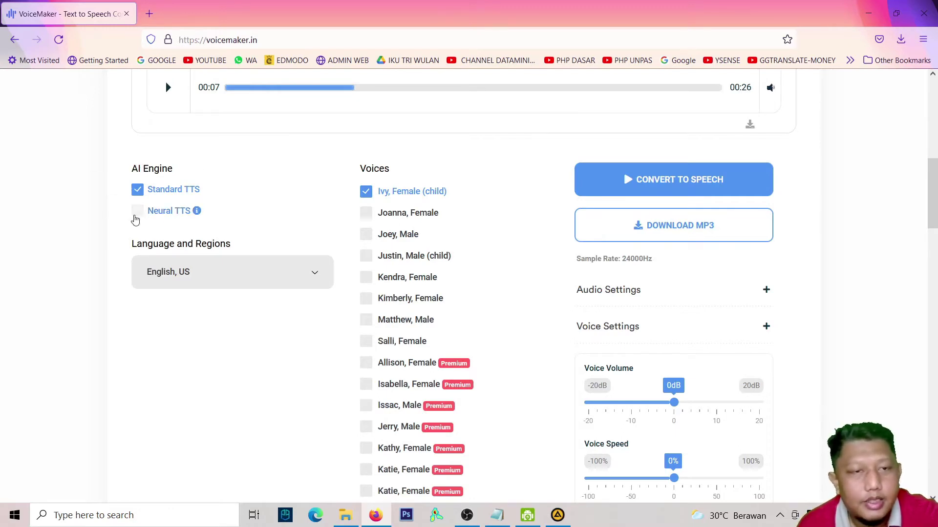
pyautogui.click(140, 215)
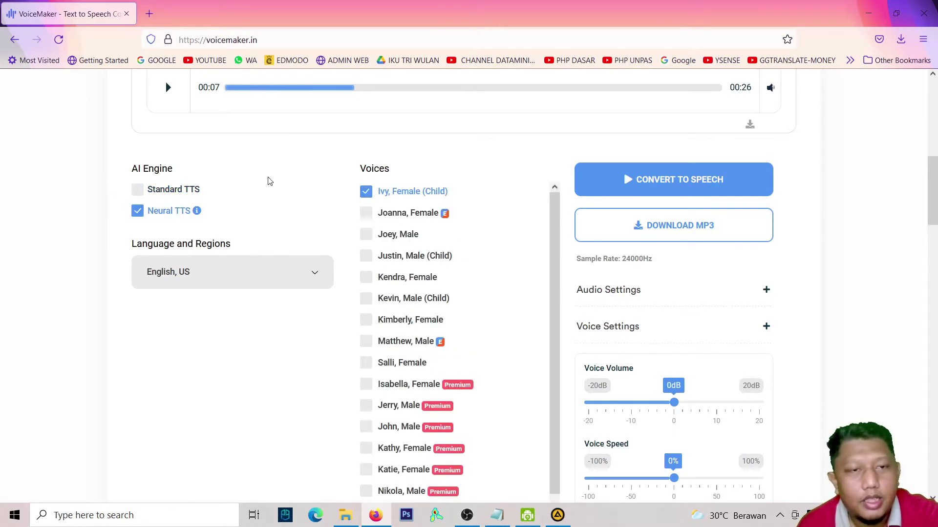
pyautogui.scroll(4, 269, 180)
pyautogui.scroll(-3, 94, 210)
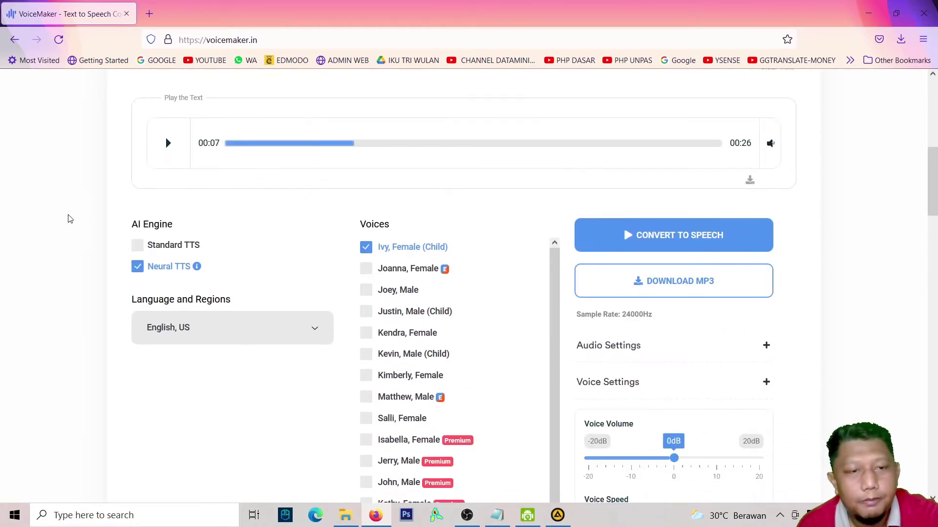
# Set the speech language to Indonesian.
pyautogui.scroll(-2, 70, 219)
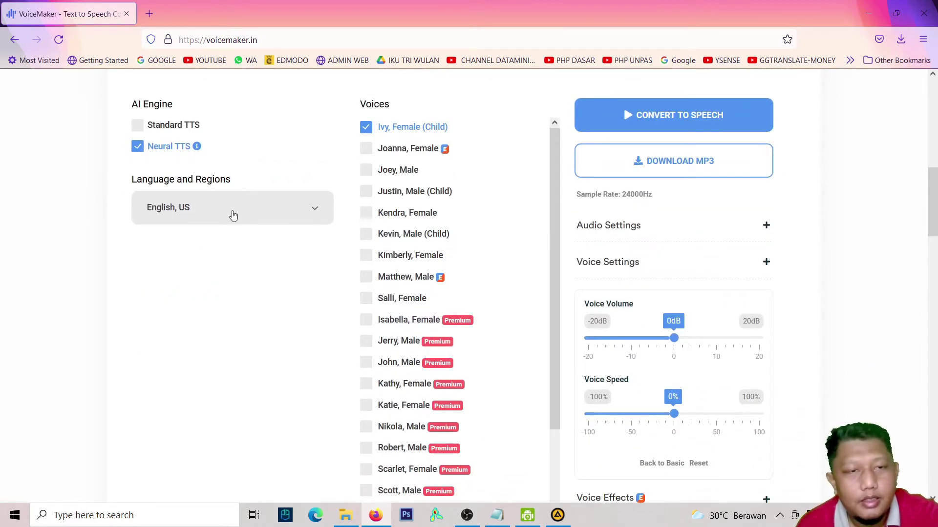
pyautogui.click(233, 215)
pyautogui.scroll(-4, 228, 228)
pyautogui.scroll(2, 240, 225)
pyautogui.scroll(-6, 240, 226)
pyautogui.scroll(-12, 229, 222)
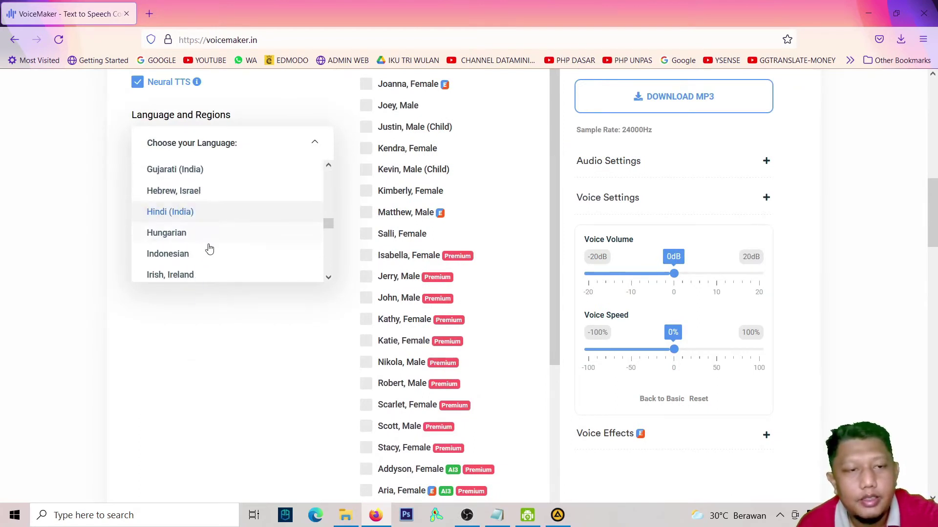
pyautogui.click(201, 255)
# Review the voices offered for Indonesian under Neural TTS and which of them require the Premium plan.
pyautogui.scroll(4, 232, 249)
pyautogui.scroll(1, 341, 242)
pyautogui.scroll(-1, 415, 281)
pyautogui.scroll(-1, 425, 258)
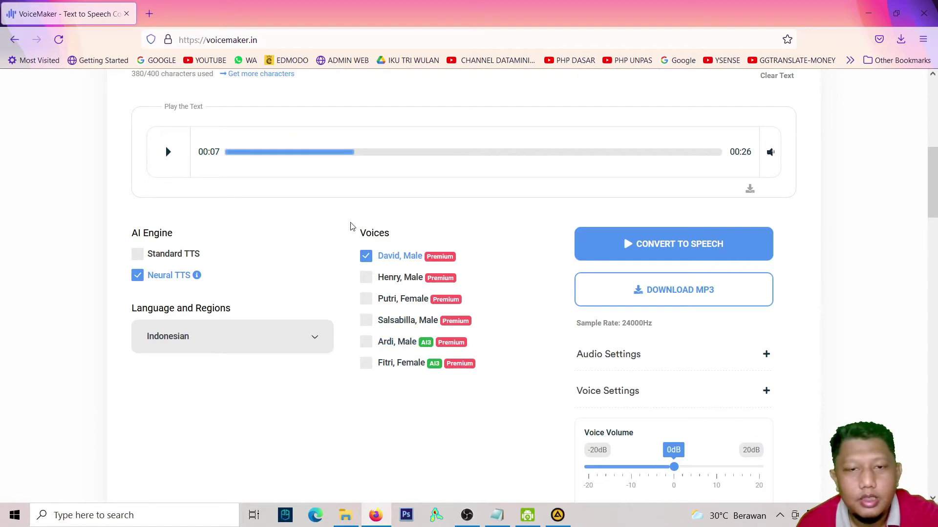
pyautogui.scroll(3, 485, 220)
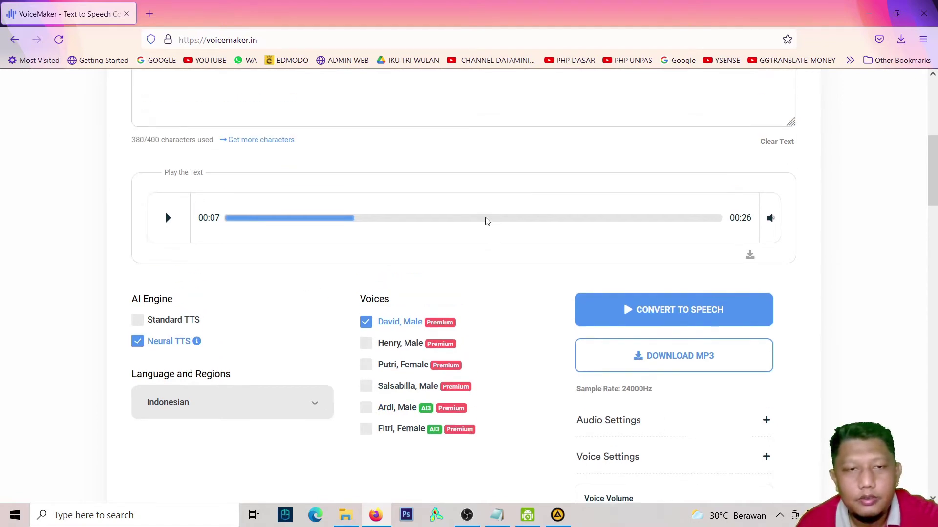
pyautogui.scroll(6, 461, 312)
pyautogui.scroll(-6, 561, 312)
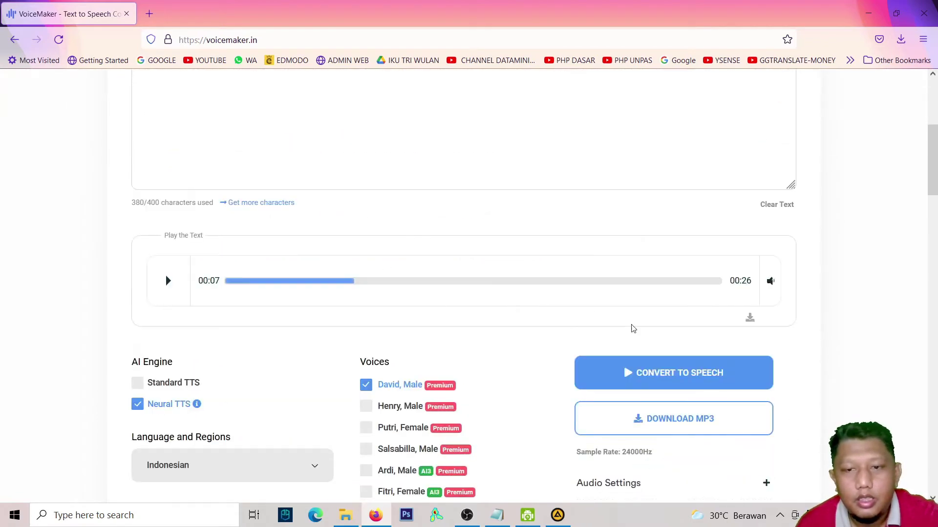
# Convert the Indonesian text to speech with the David male voice and pause the playback after listening to part of it.
pyautogui.click(706, 376)
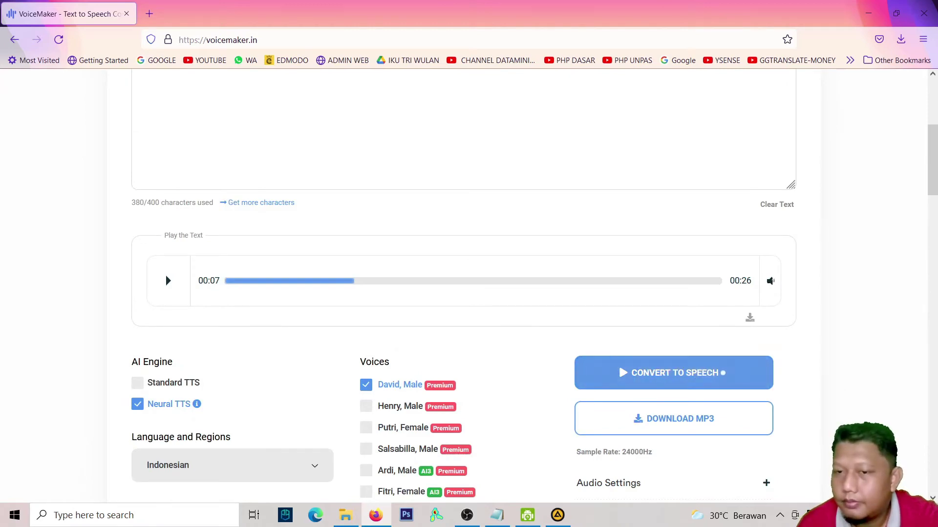
pyautogui.scroll(3, 407, 248)
pyautogui.scroll(-3, 406, 247)
pyautogui.scroll(3, 405, 247)
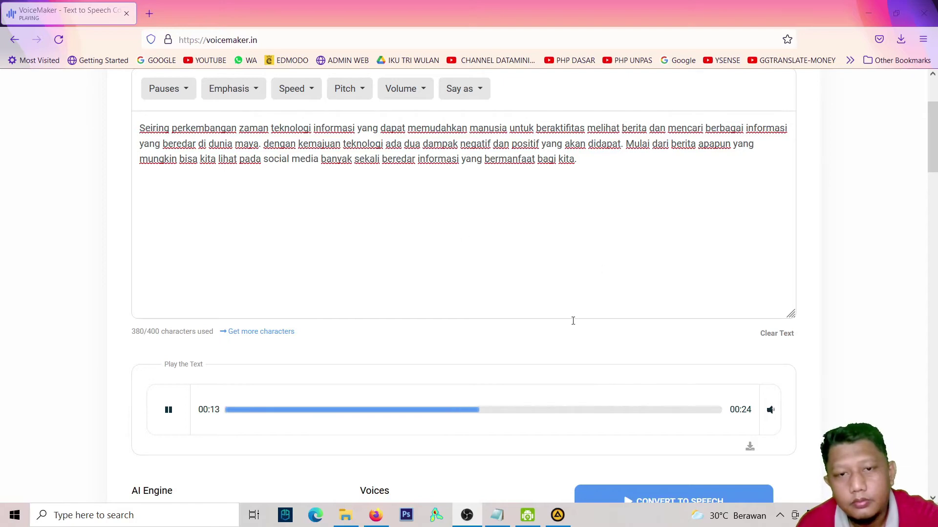
pyautogui.click(168, 409)
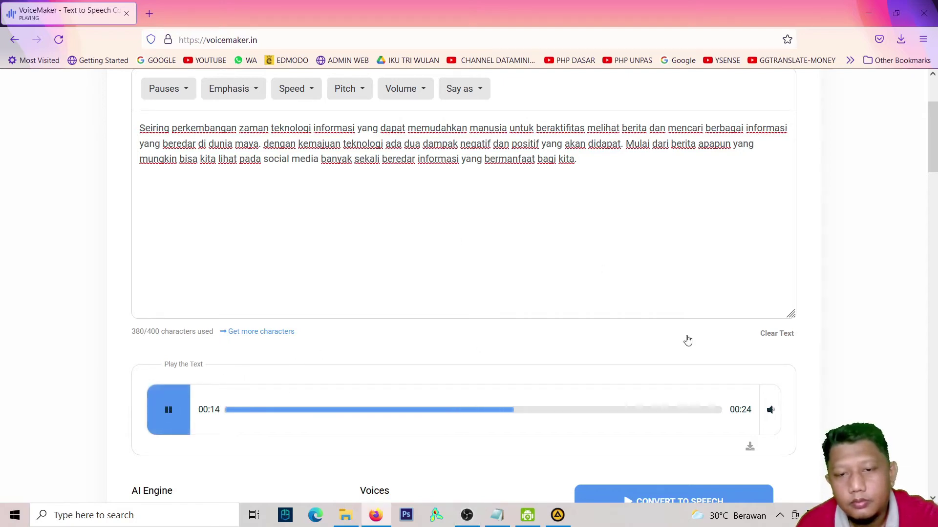
pyautogui.press('space')
# Insert commas after "teknologi informasi" and after "melihat berita" in the first sentence of the text.
pyautogui.click(308, 163)
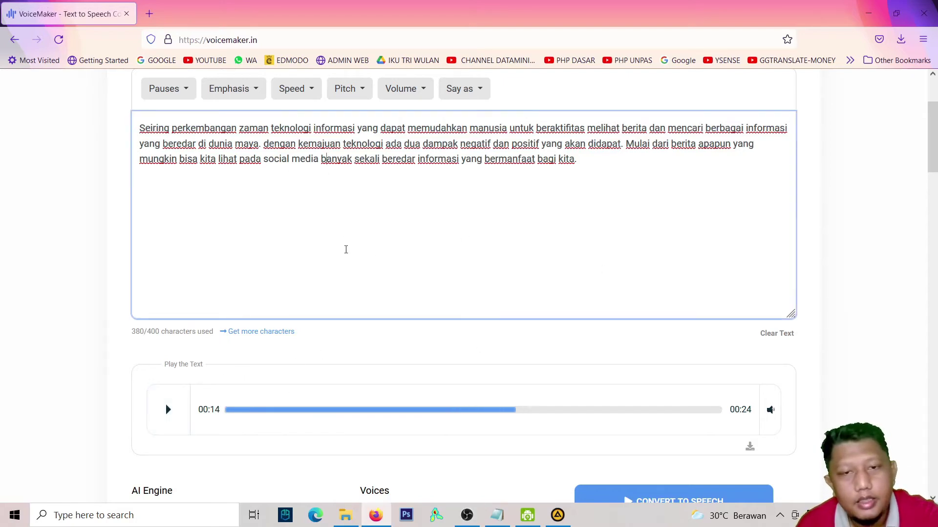
pyautogui.scroll(-4, 342, 251)
pyautogui.scroll(3, 369, 235)
pyautogui.scroll(2, 369, 234)
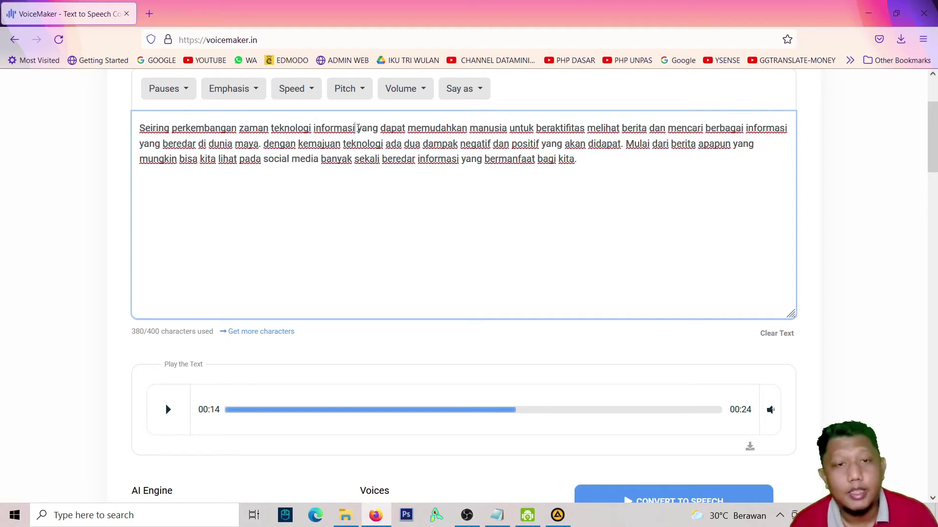
pyautogui.write(',')
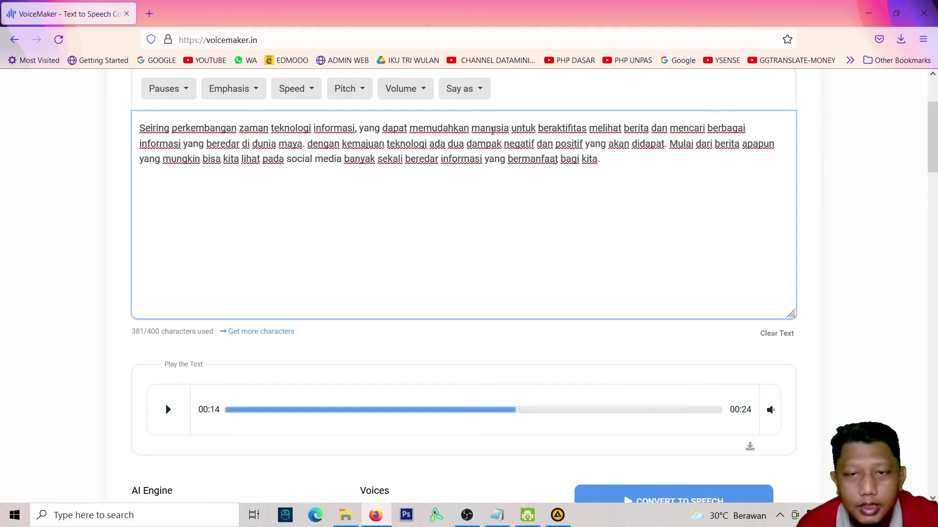
pyautogui.scroll(3, 402, 174)
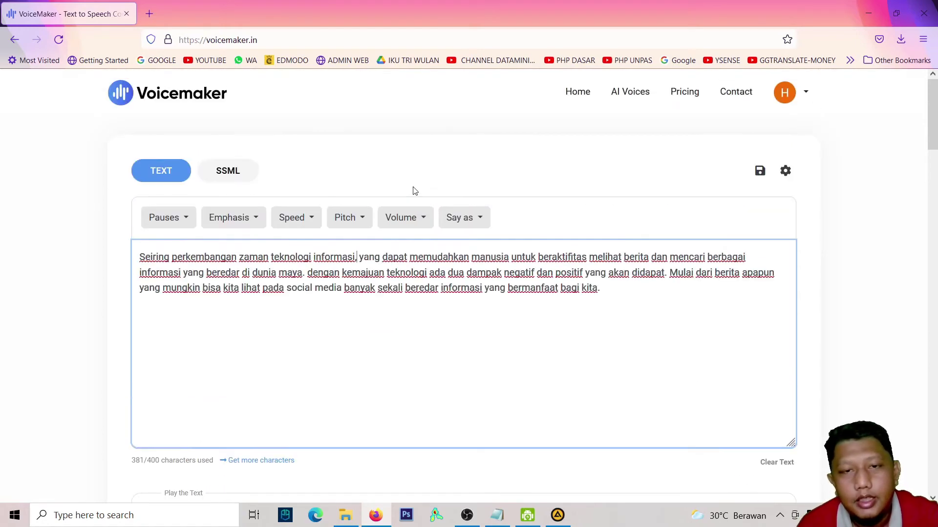
pyautogui.scroll(-2, 424, 223)
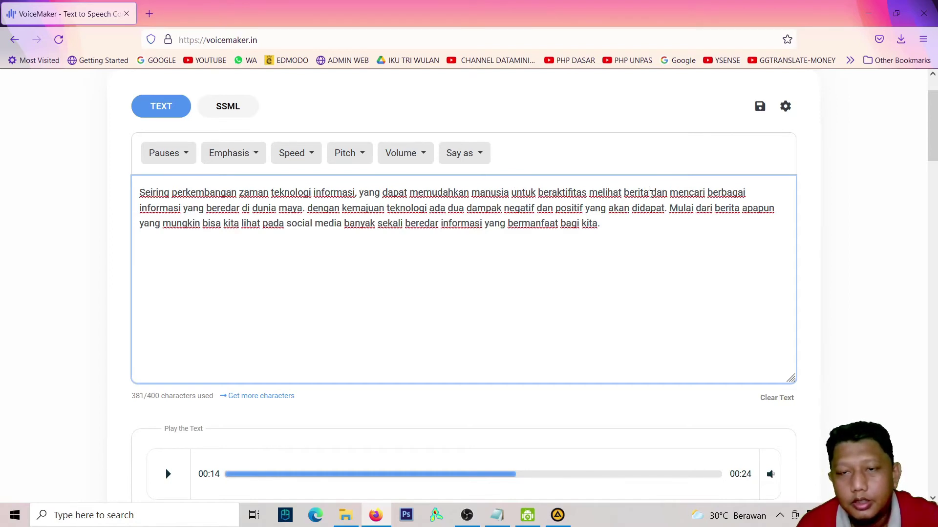
pyautogui.write(',')
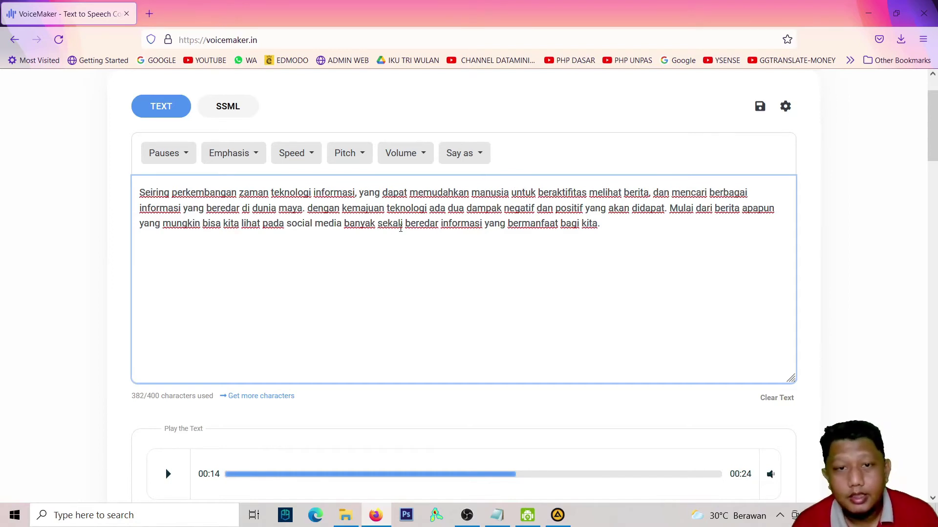
# Convert the text with the added commas to speech using the David voice, listen, and pause the playback.
pyautogui.scroll(-5, 463, 216)
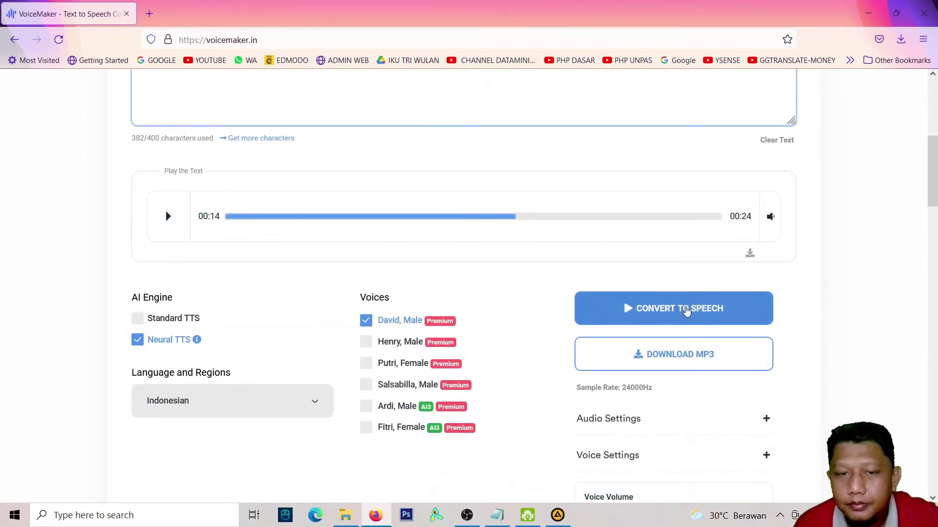
pyautogui.click(691, 308)
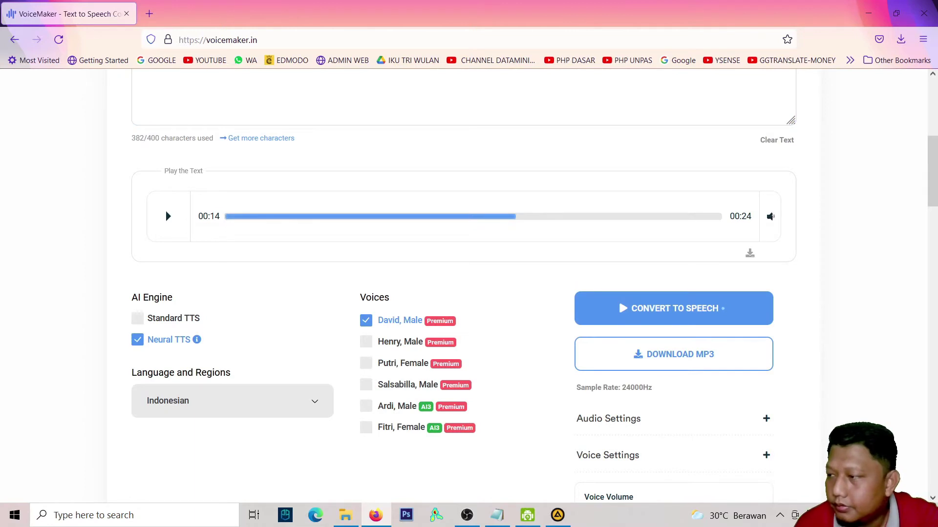
pyautogui.scroll(4, 382, 193)
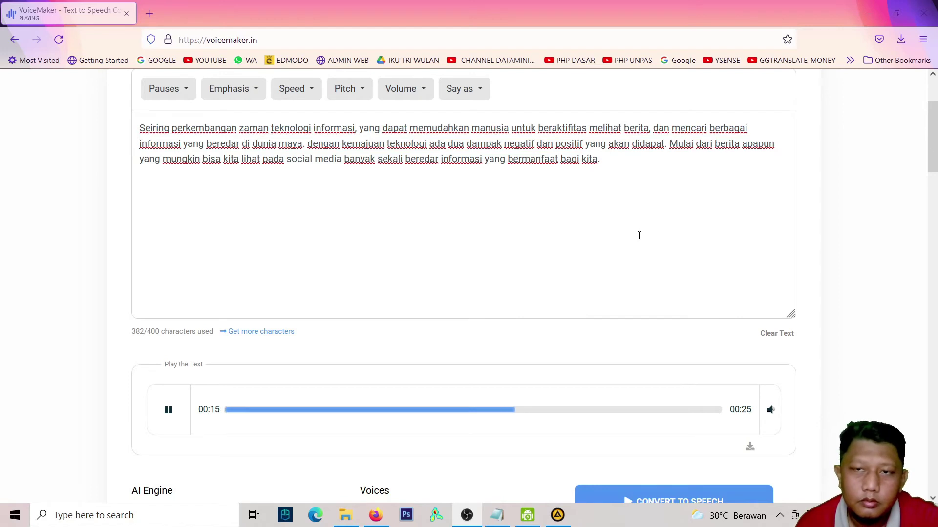
pyautogui.scroll(-2, 646, 240)
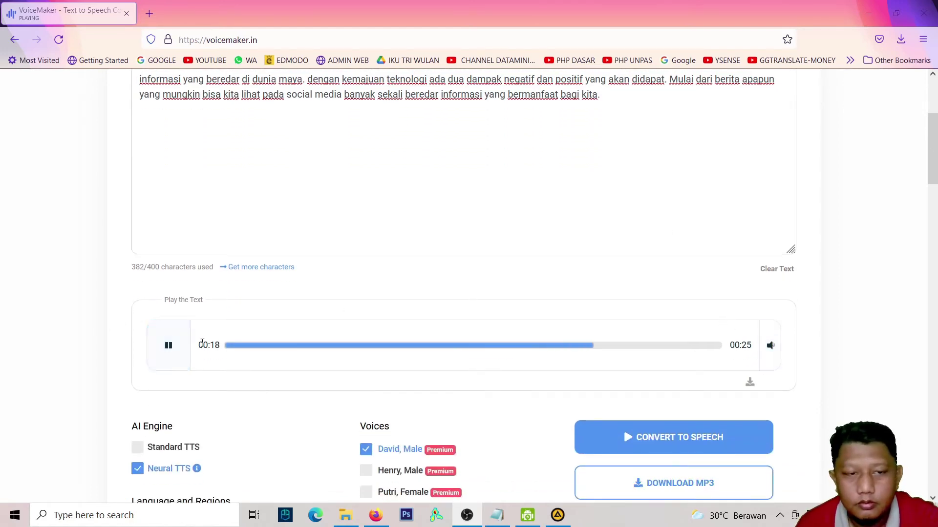
pyautogui.click(171, 348)
pyautogui.scroll(3, 326, 257)
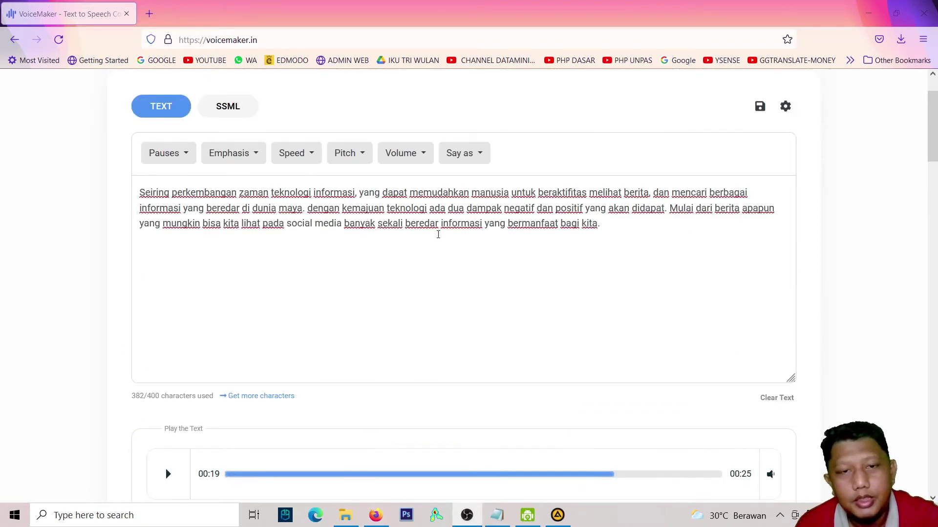
# Switch the Indonesian voice to Putri, Female.
pyautogui.scroll(-2, 388, 272)
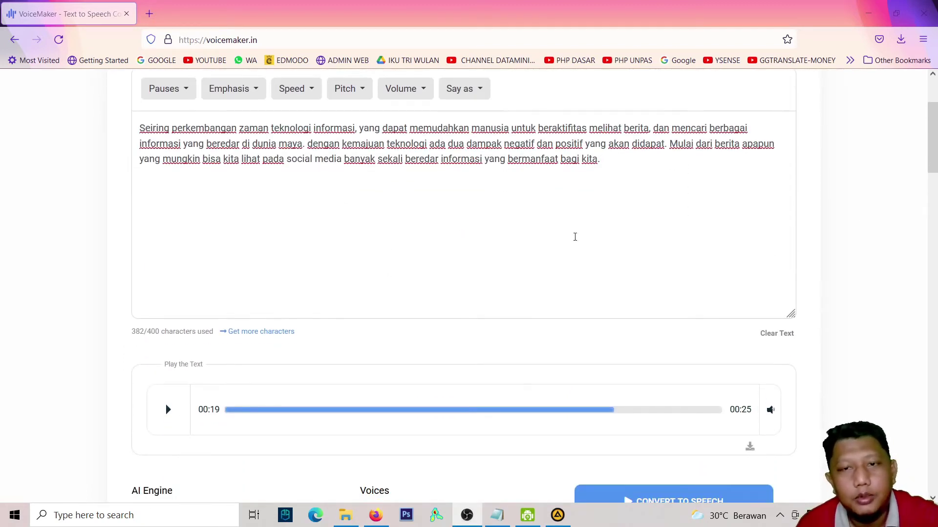
pyautogui.scroll(-4, 423, 259)
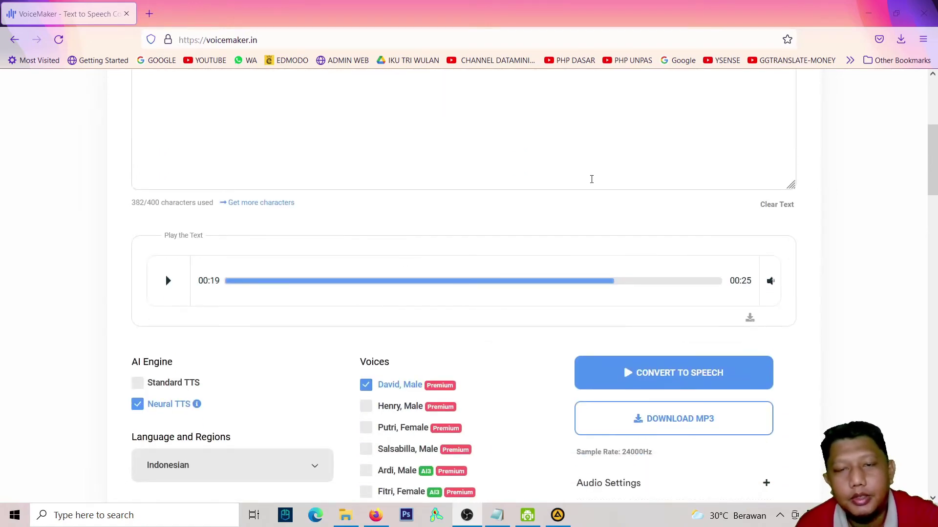
pyautogui.scroll(4, 419, 197)
pyautogui.scroll(-8, 502, 237)
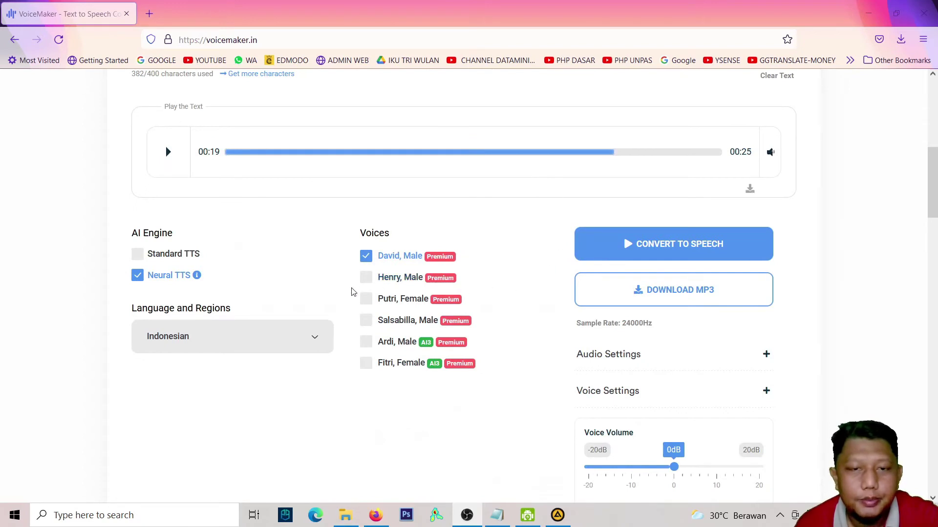
pyautogui.click(366, 277)
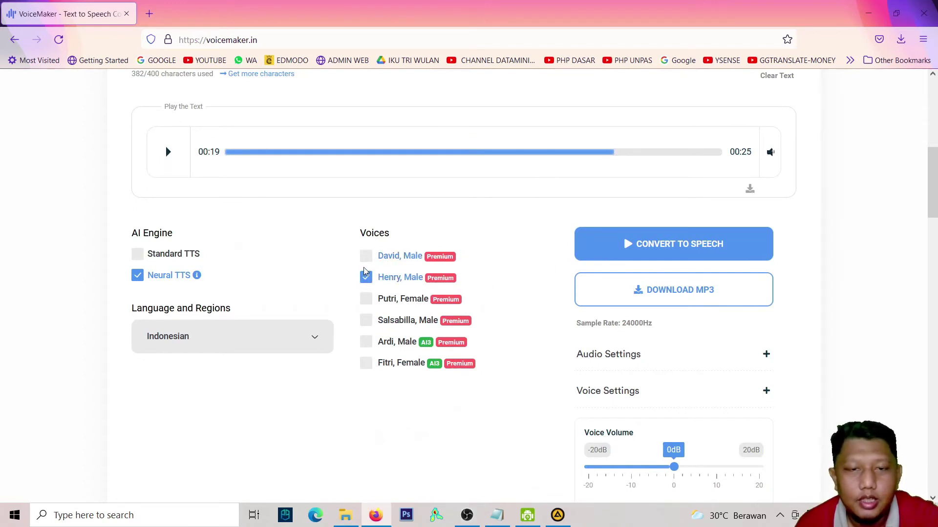
pyautogui.click(367, 300)
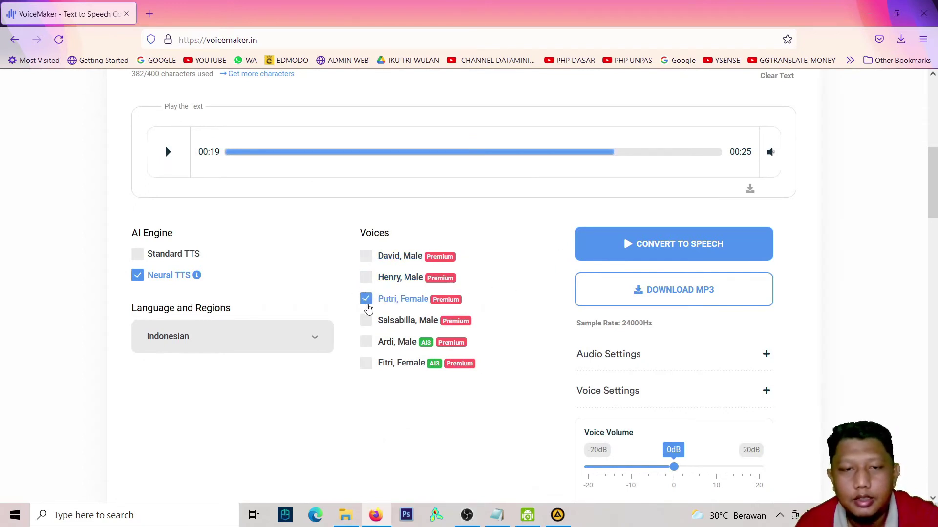
# Convert the text to speech with the Putri voice and pause the playback after listening to about half.
pyautogui.click(658, 251)
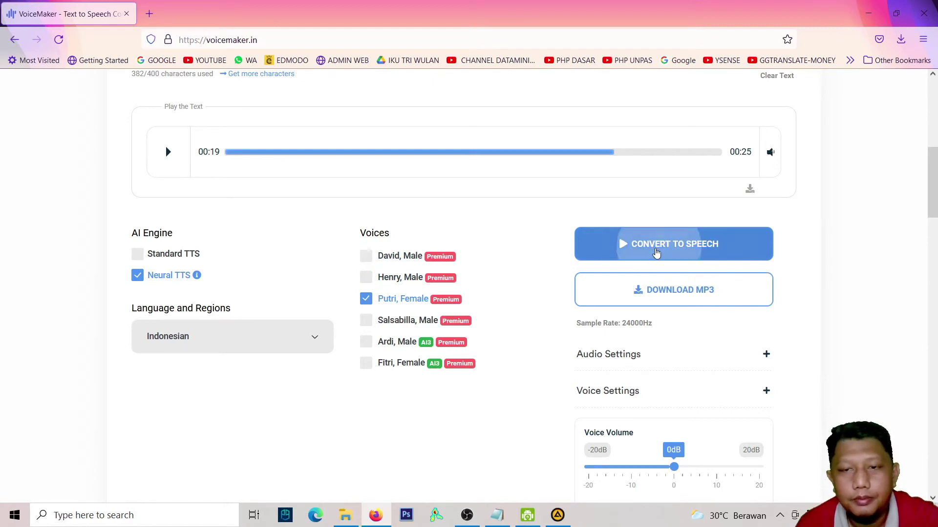
pyautogui.scroll(5, 307, 170)
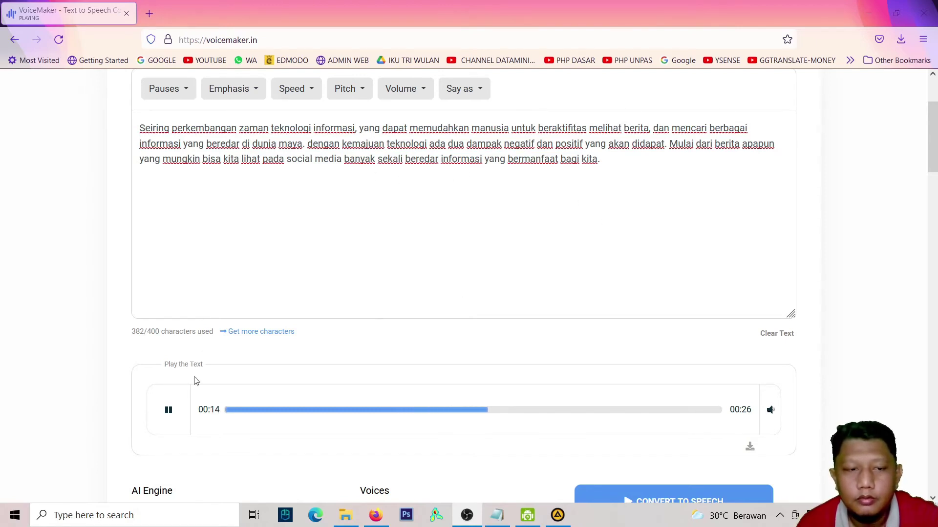
pyautogui.click(168, 410)
pyautogui.click(456, 226)
# Set the Voice Speed to 12% in the voice settings.
pyautogui.scroll(-4, 460, 250)
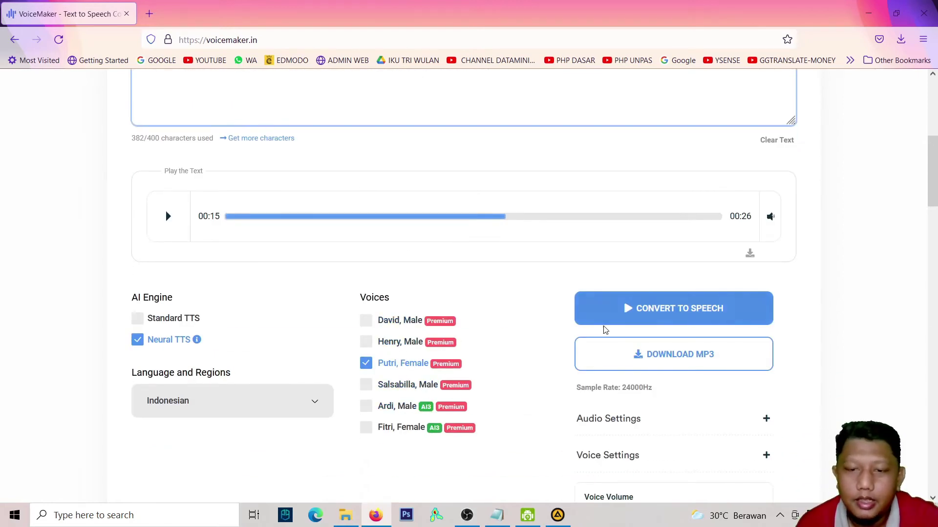
pyautogui.scroll(7, 581, 255)
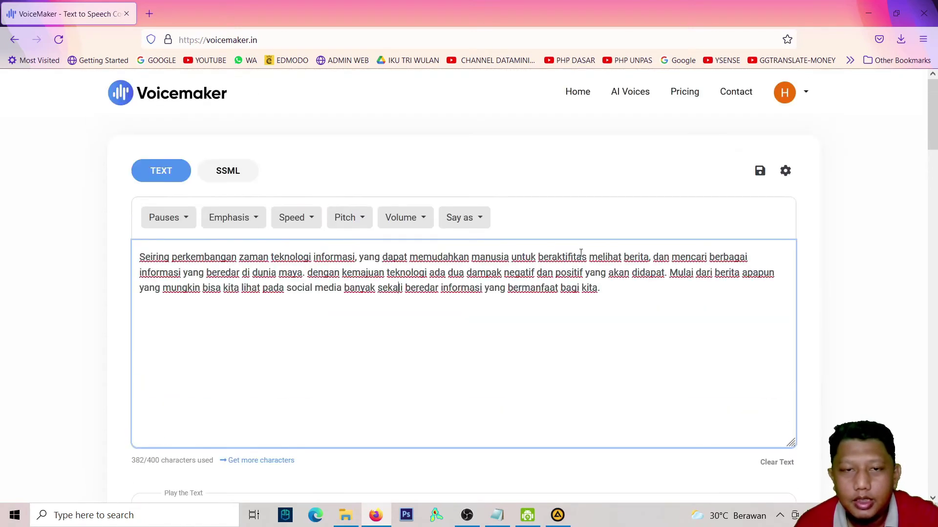
pyautogui.scroll(-9, 581, 253)
pyautogui.scroll(-2, 670, 316)
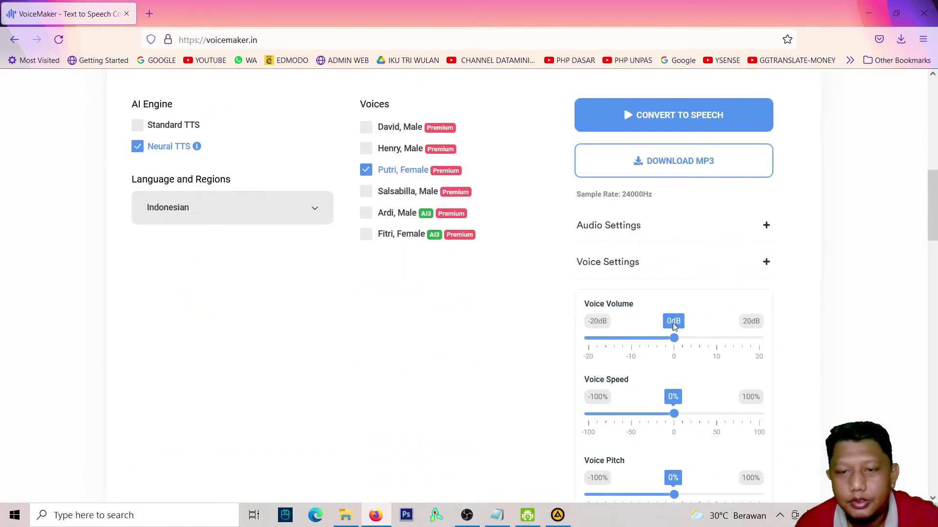
pyautogui.scroll(-1, 678, 279)
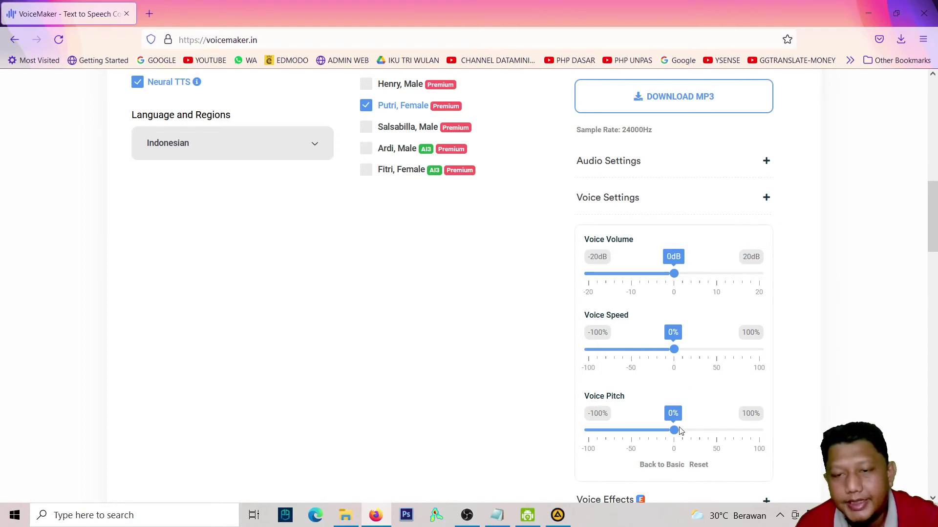
pyautogui.scroll(-1, 686, 412)
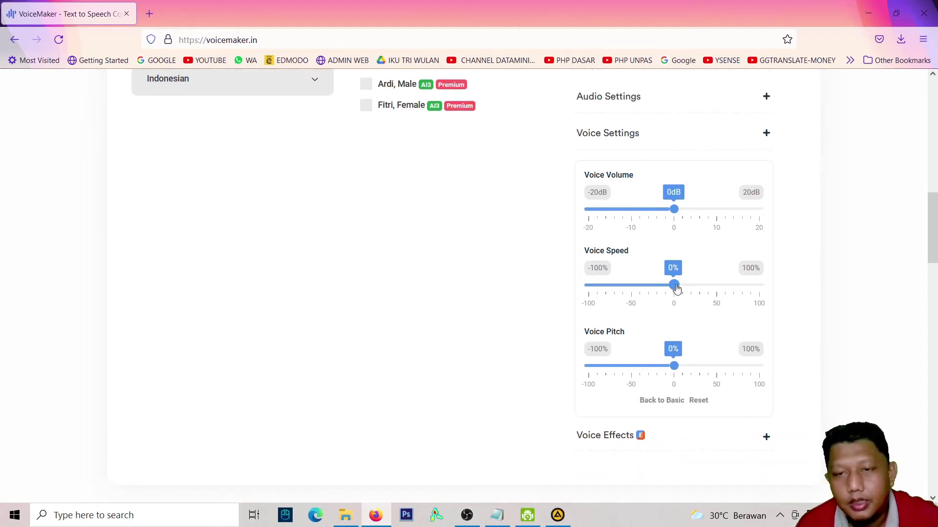
pyautogui.moveTo(675, 288); pyautogui.dragTo(686, 291)
# Convert the text again with the Putri voice at the raised speed, listen to part of it, and pause the playback.
pyautogui.scroll(7, 708, 293)
pyautogui.click(683, 309)
pyautogui.scroll(4, 467, 261)
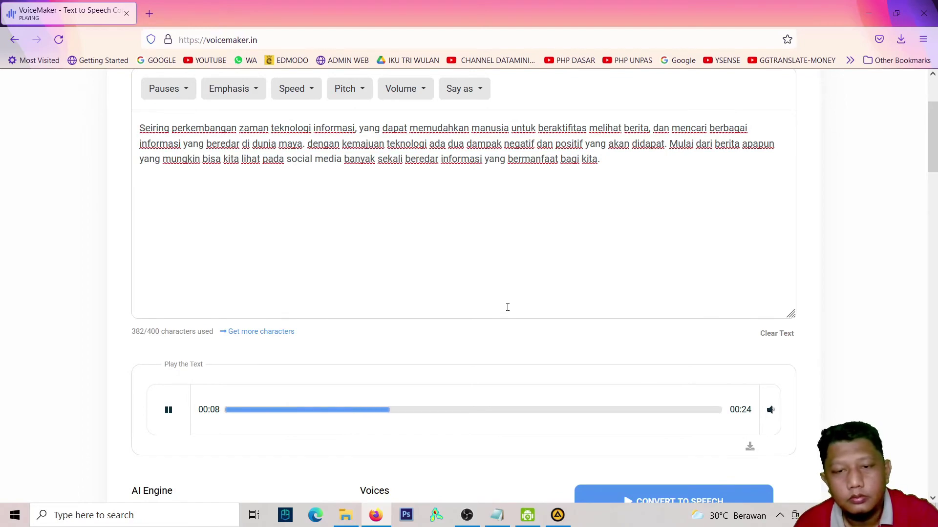
pyautogui.scroll(-3, 508, 307)
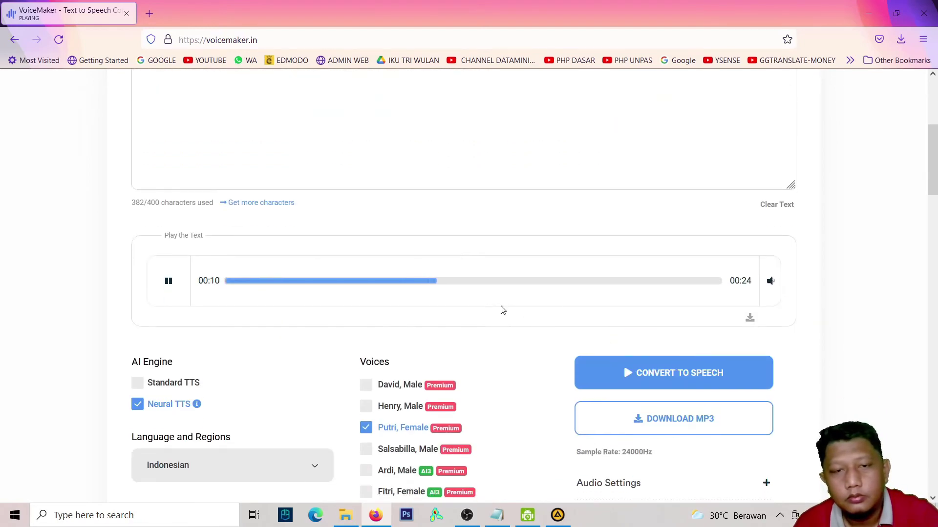
pyautogui.click(168, 280)
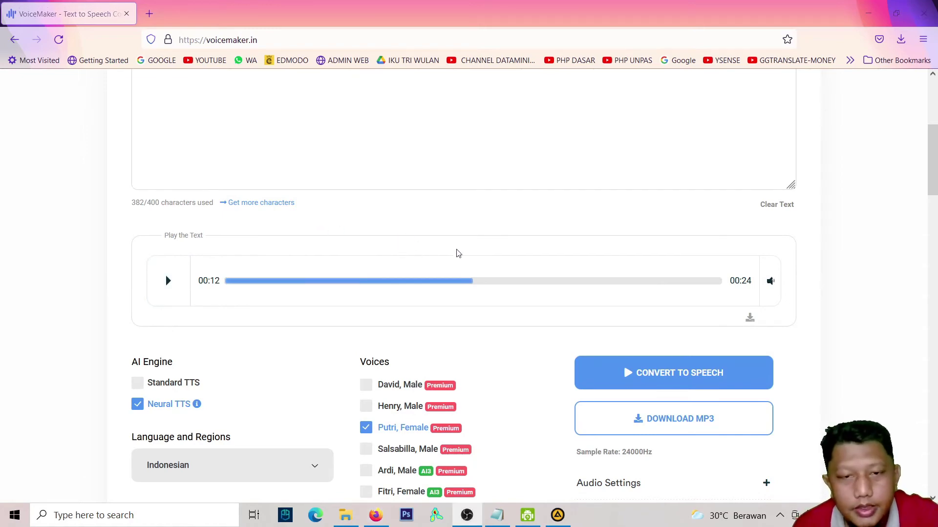
# Review the voice volume, speed and pitch settings, the text editor and the option for getting more characters.
pyautogui.scroll(-7, 436, 276)
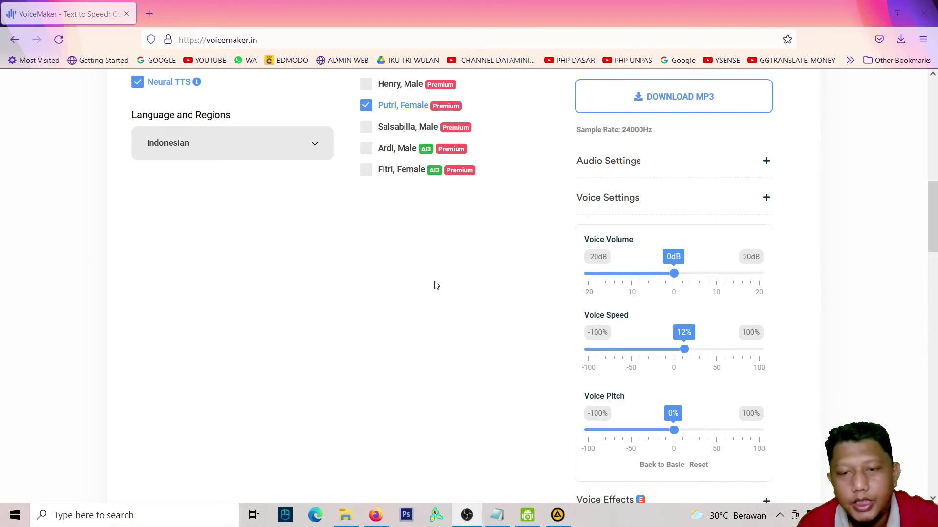
pyautogui.scroll(-3, 527, 299)
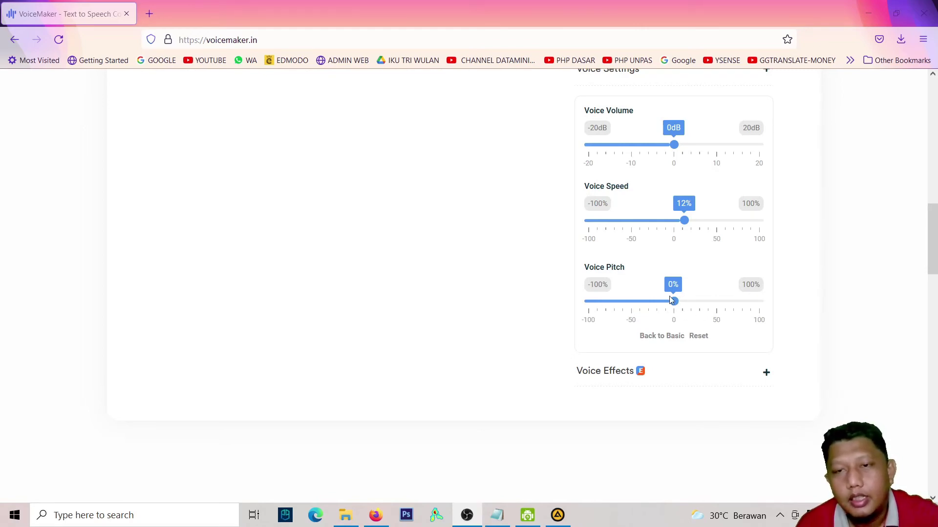
pyautogui.scroll(8, 672, 303)
pyautogui.scroll(-5, 685, 295)
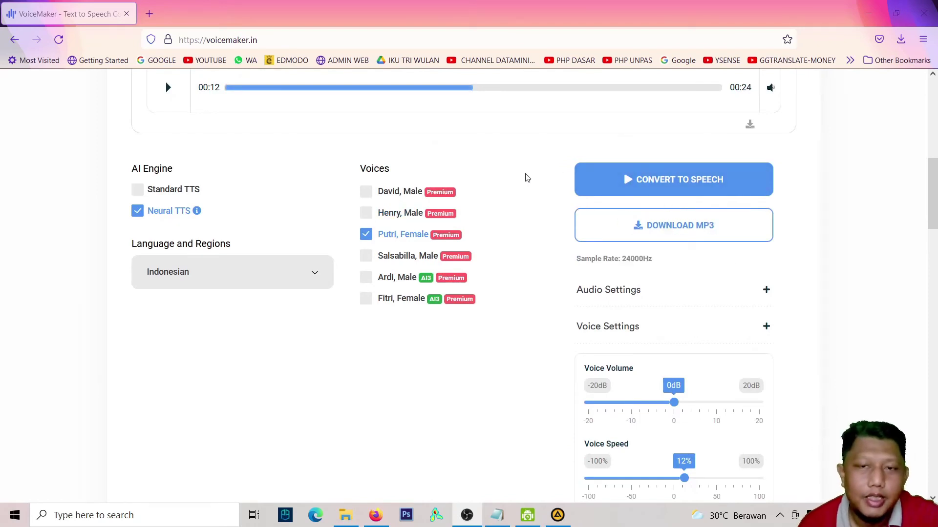
pyautogui.scroll(-4, 565, 245)
pyautogui.scroll(-3, 682, 276)
pyautogui.scroll(8, 425, 239)
pyautogui.scroll(8, 420, 244)
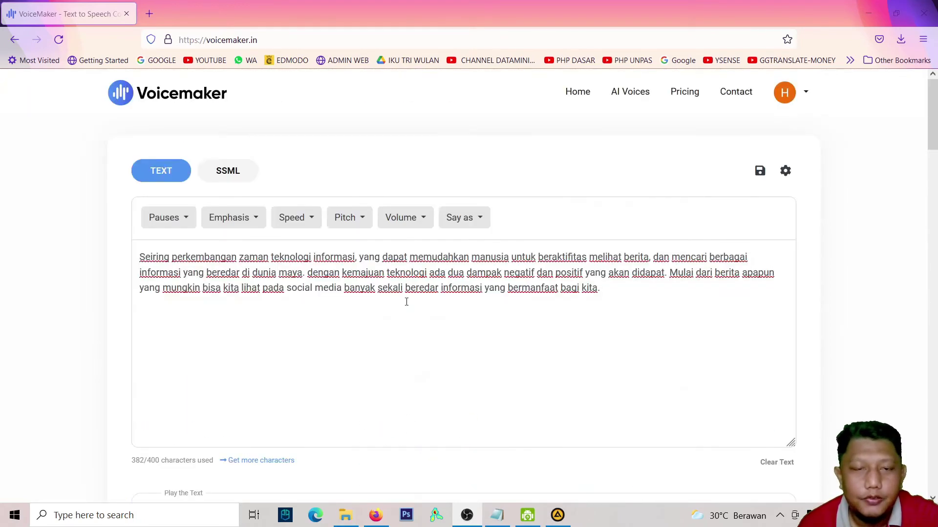
pyautogui.scroll(-8, 598, 253)
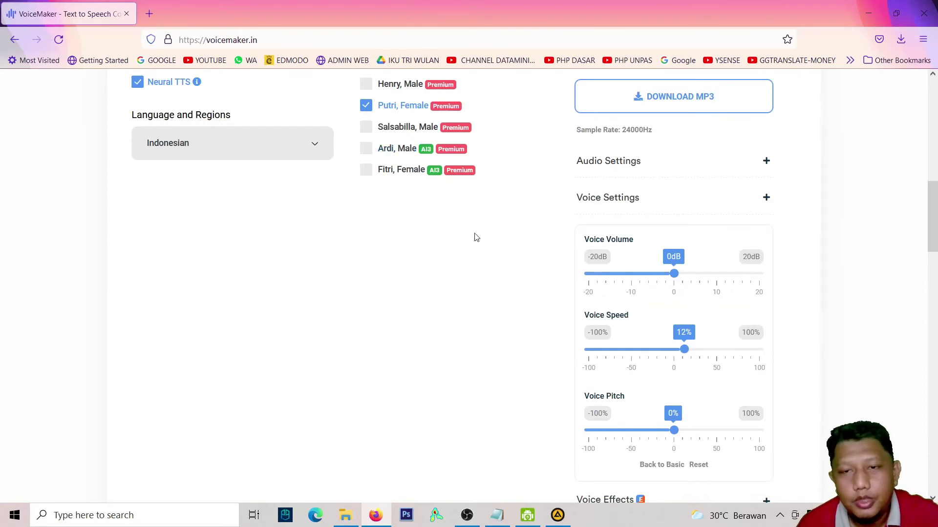
pyautogui.scroll(-4, 424, 314)
pyautogui.scroll(8, 421, 311)
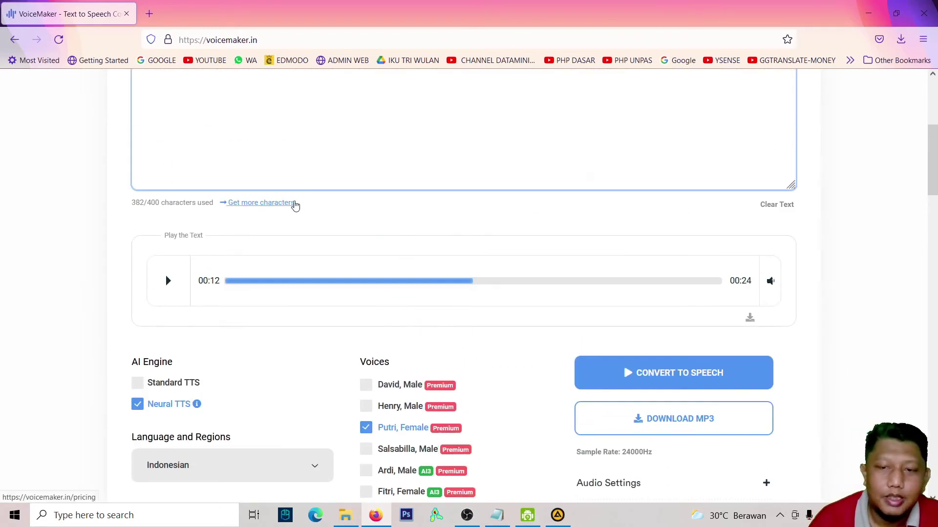
# Insert a 1s pause after the word "zaman" in the text and highlight the resulting break tag.
pyautogui.scroll(4, 323, 206)
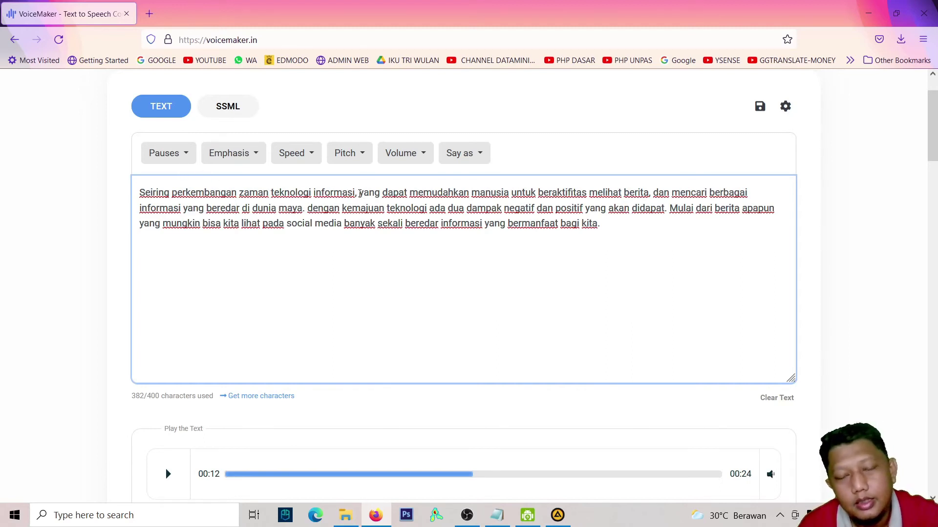
pyautogui.click(188, 160)
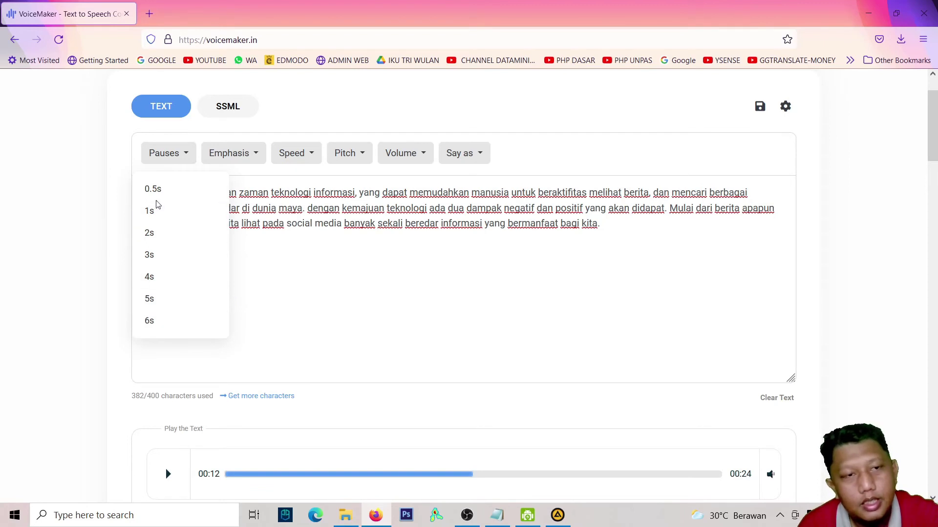
pyautogui.click(311, 196)
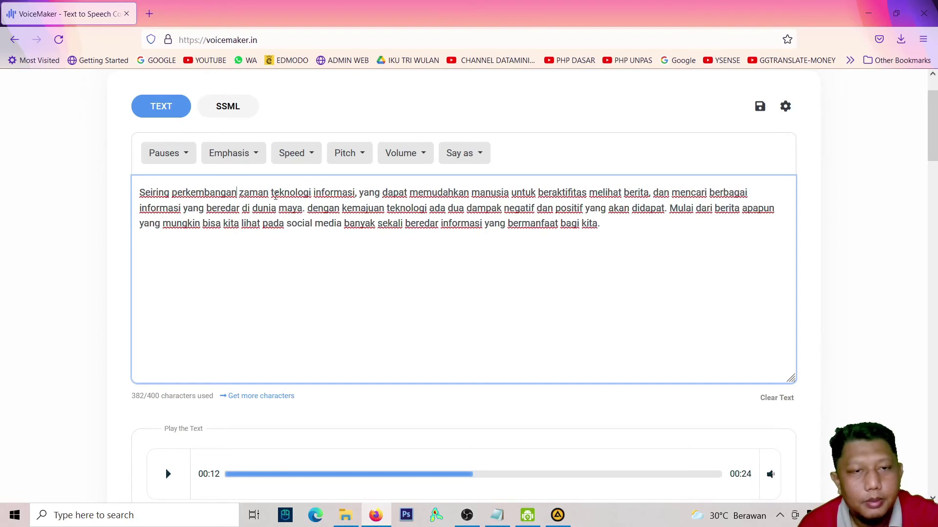
pyautogui.click(184, 161)
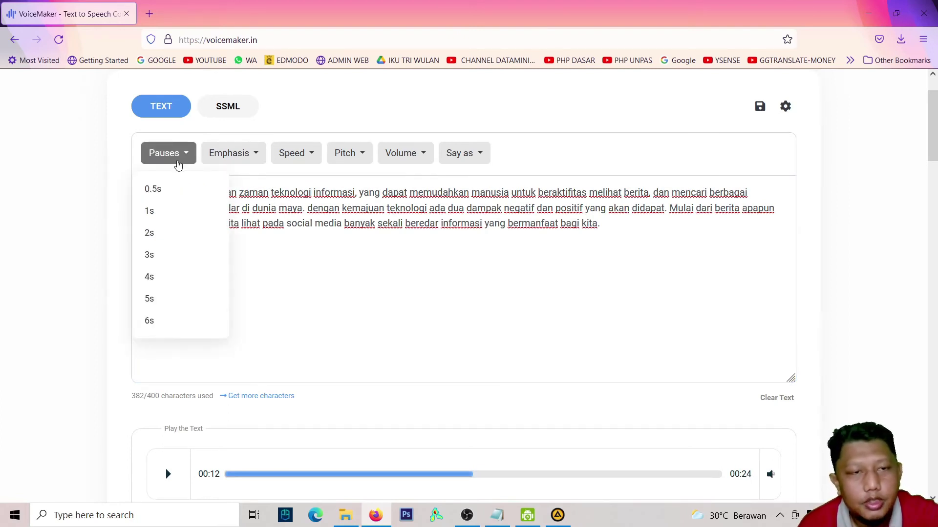
pyautogui.click(149, 213)
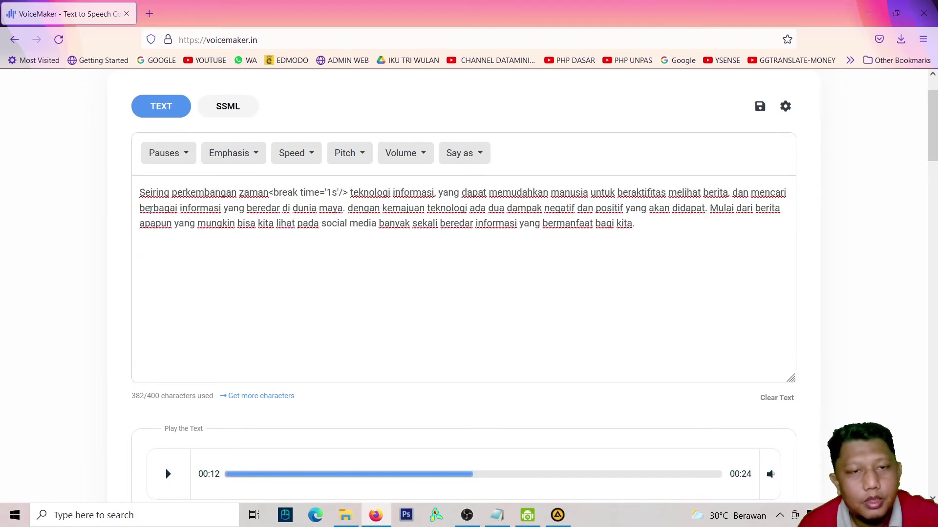
pyautogui.moveTo(270, 192); pyautogui.dragTo(348, 190)
pyautogui.click(349, 190)
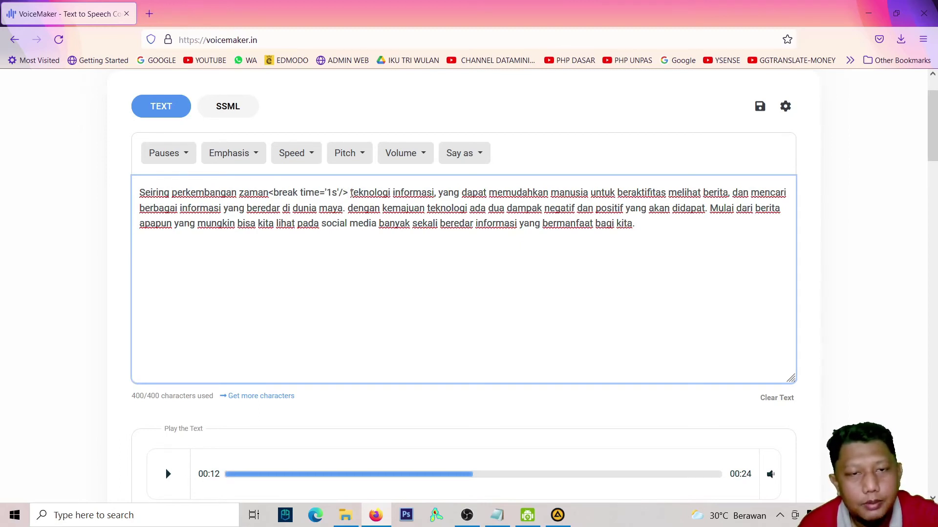
pyautogui.moveTo(344, 192); pyautogui.dragTo(270, 193)
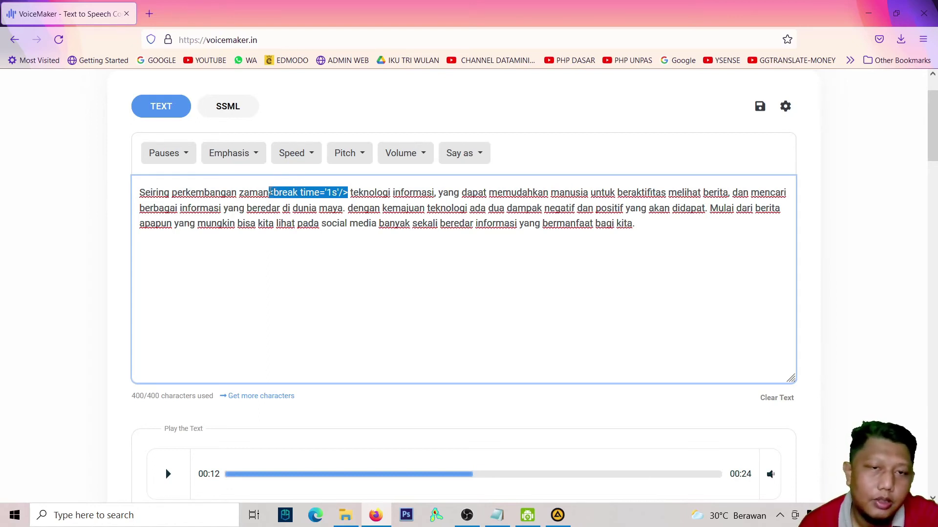
pyautogui.moveTo(270, 193)
pyautogui.mouseDown()
pyautogui.moveTo(293, 193)
pyautogui.moveTo(270, 193)
pyautogui.mouseUp()
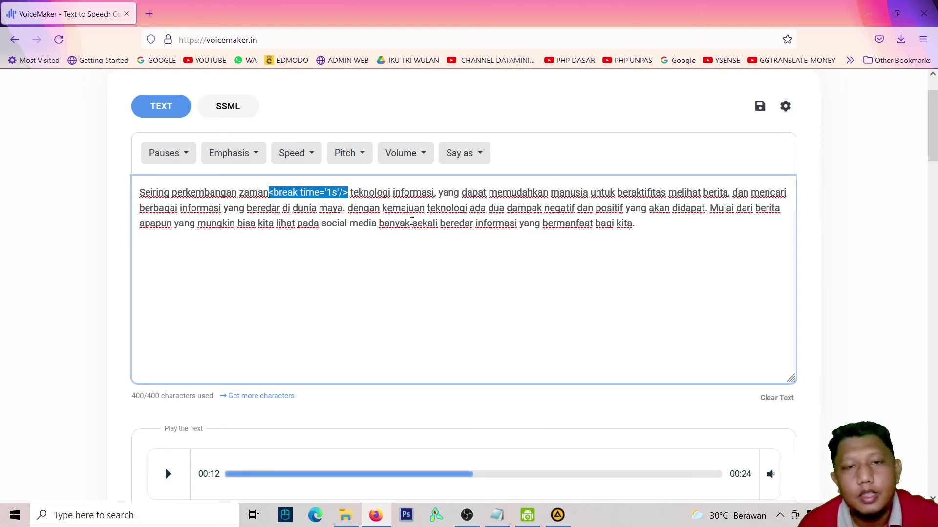
pyautogui.click(518, 226)
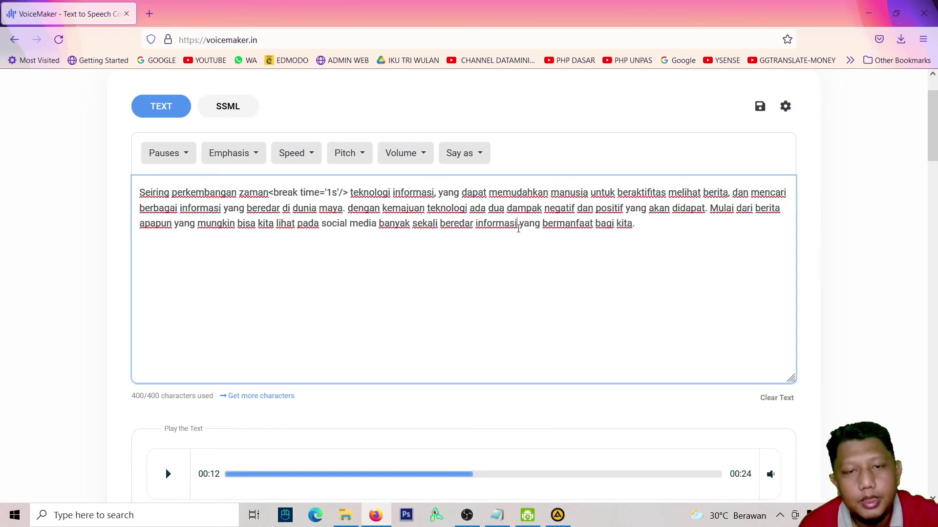
# Convert the text with the added pause to speech, listen to the opening part, and pause the playback.
pyautogui.scroll(-2, 471, 301)
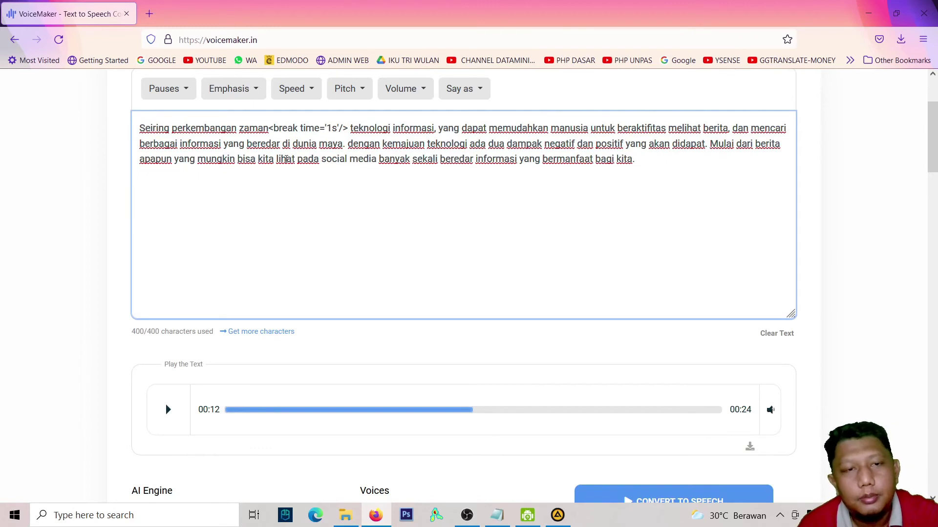
pyautogui.scroll(-2, 435, 285)
pyautogui.click(673, 441)
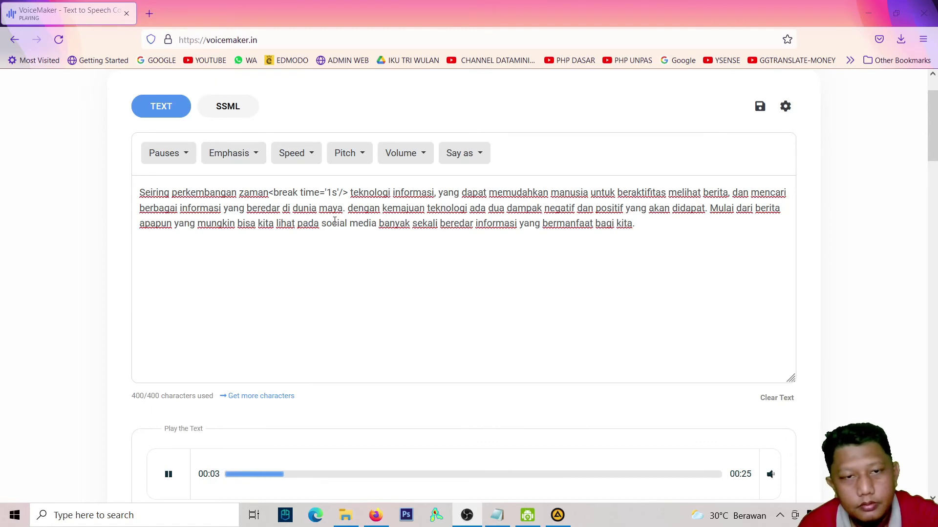
pyautogui.scroll(-2, 408, 240)
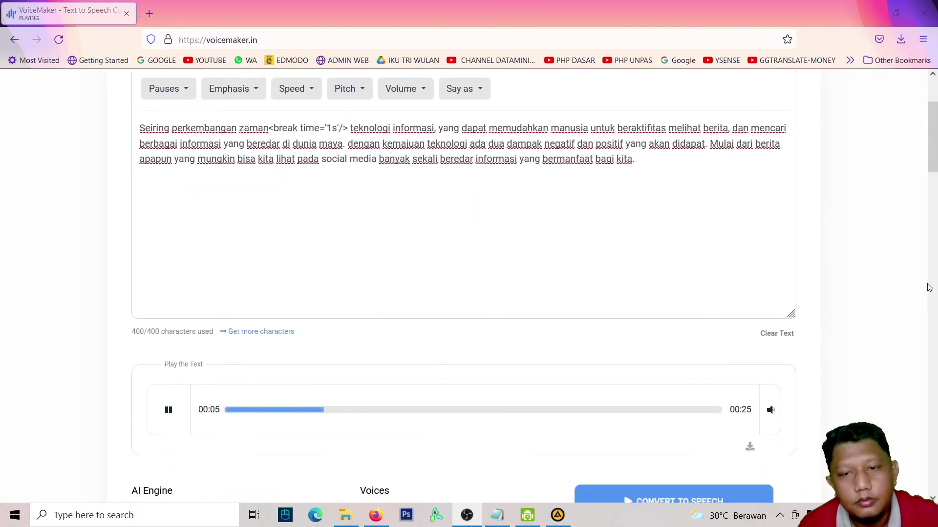
pyautogui.click(168, 410)
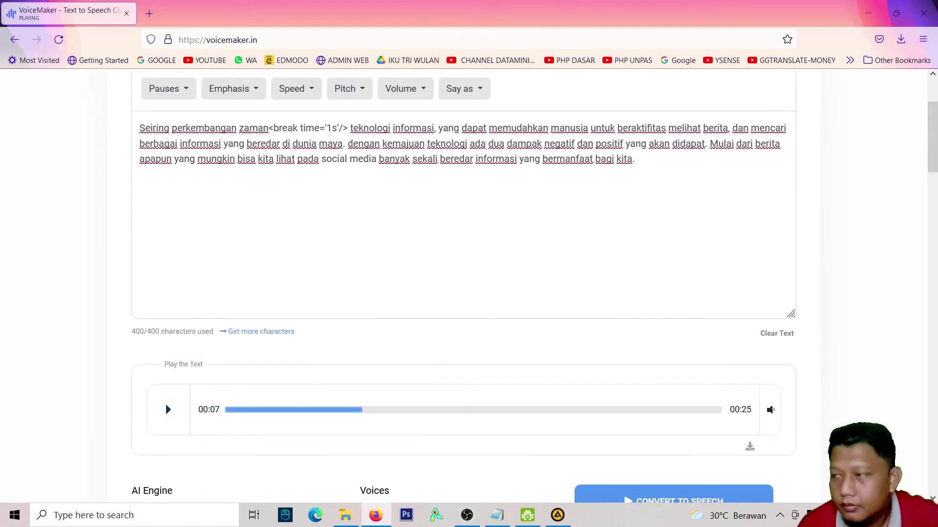
pyautogui.hotkey('alt', 'Tab')
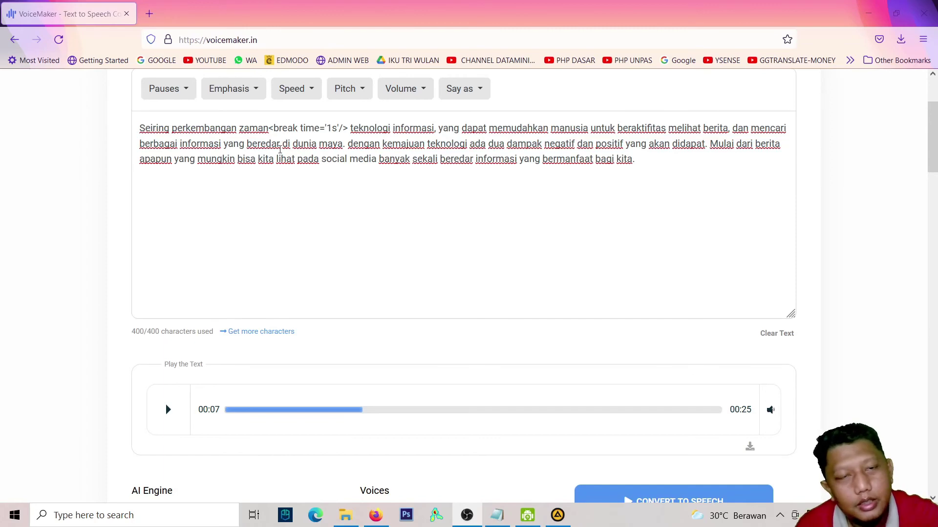
# Delete the 1s break tag after the word "zaman" from the text.
pyautogui.scroll(2, 279, 149)
pyautogui.moveTo(351, 192); pyautogui.dragTo(272, 193)
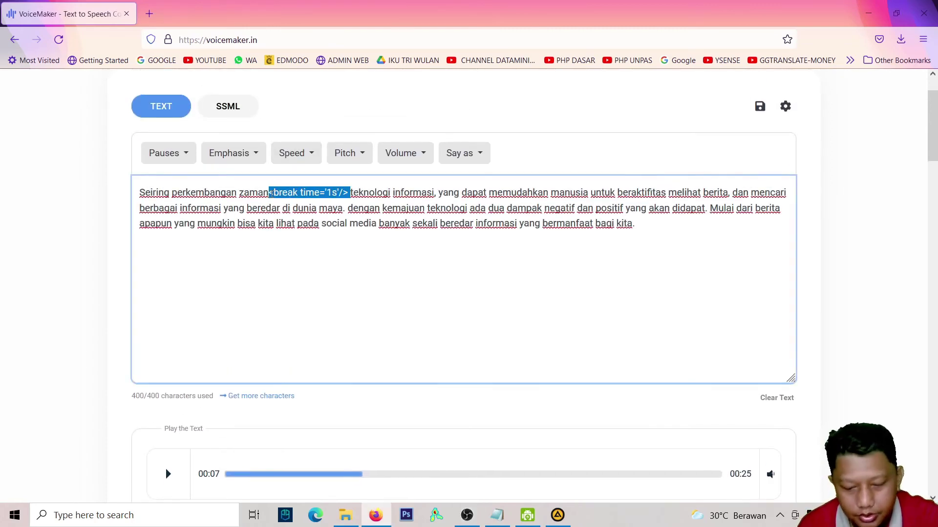
pyautogui.press('BackSpace')
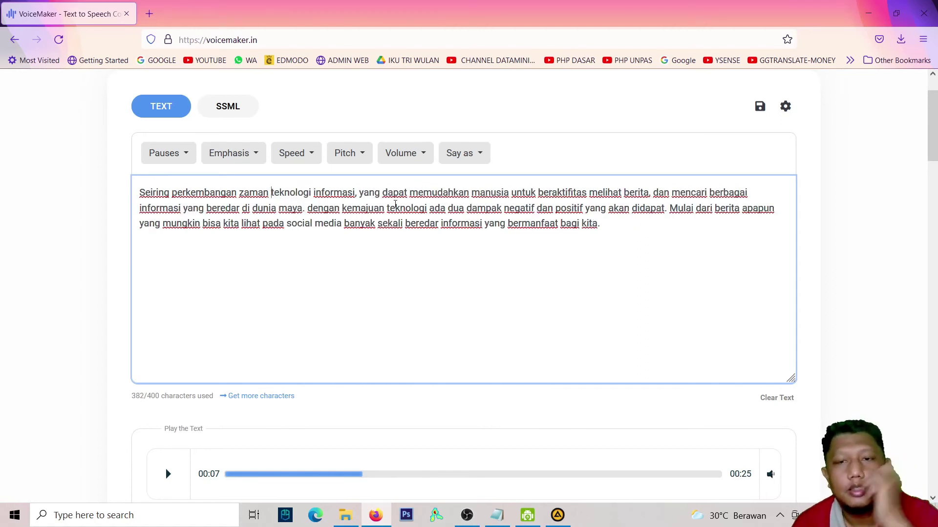
# Examine the Emphasis, Speed and Volume options for marking up text, such as "yang dapat memudahkan", and the general voice settings.
pyautogui.click(245, 162)
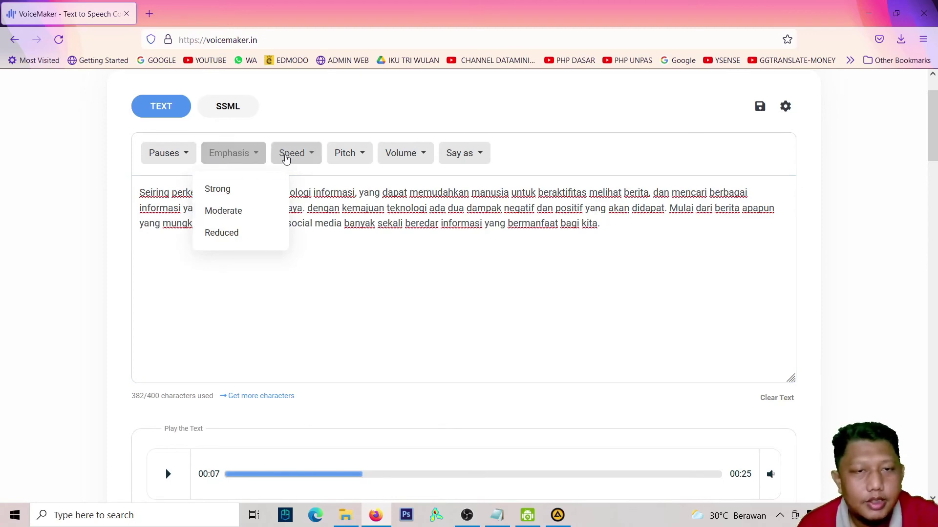
pyautogui.click(309, 156)
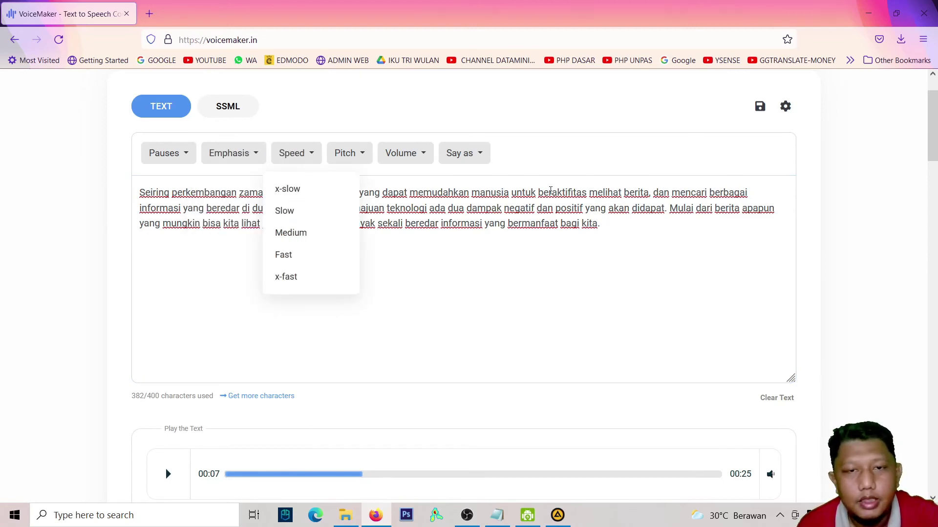
pyautogui.click(605, 308)
pyautogui.scroll(-10, 695, 337)
pyautogui.scroll(-2, 715, 350)
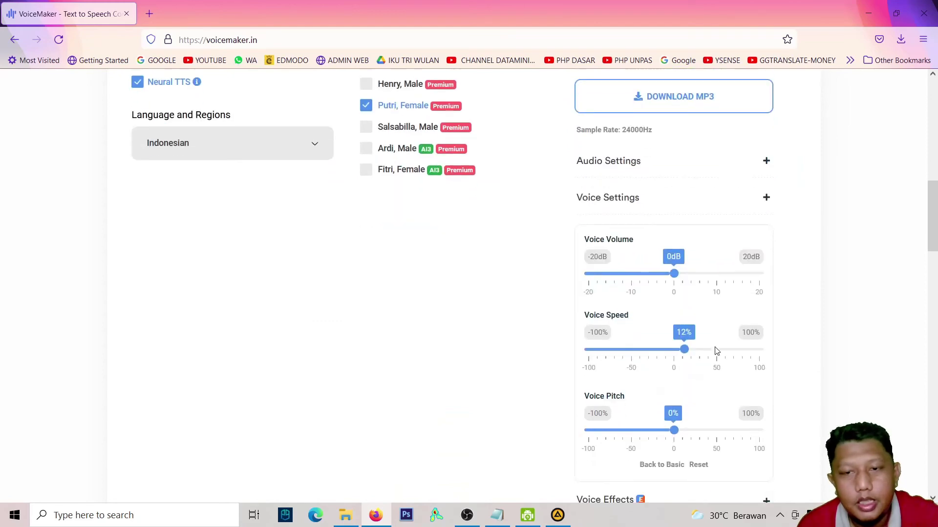
pyautogui.scroll(12, 448, 249)
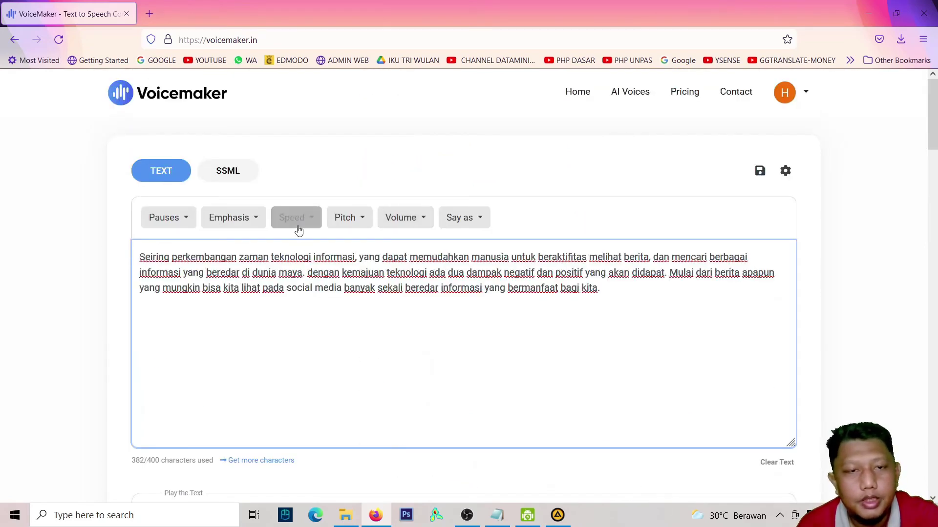
pyautogui.moveTo(359, 259); pyautogui.dragTo(465, 264)
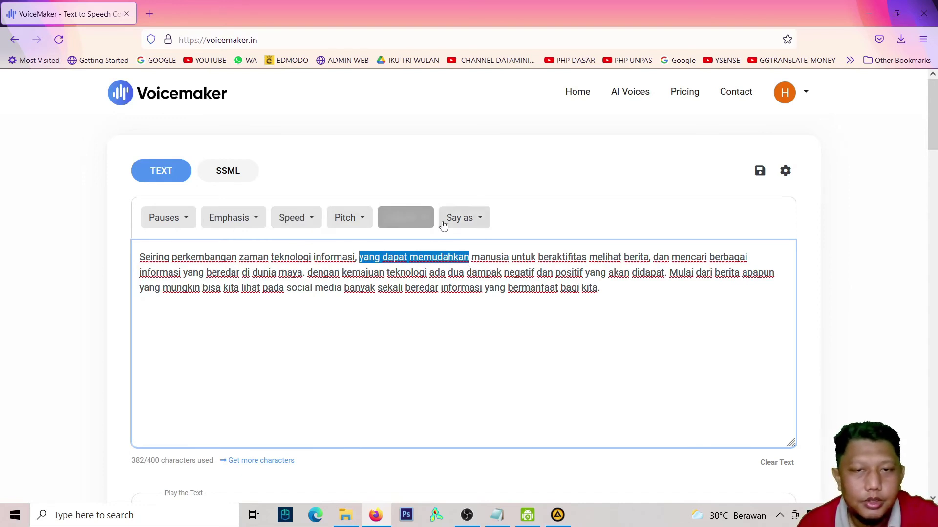
pyautogui.click(423, 218)
pyautogui.click(399, 296)
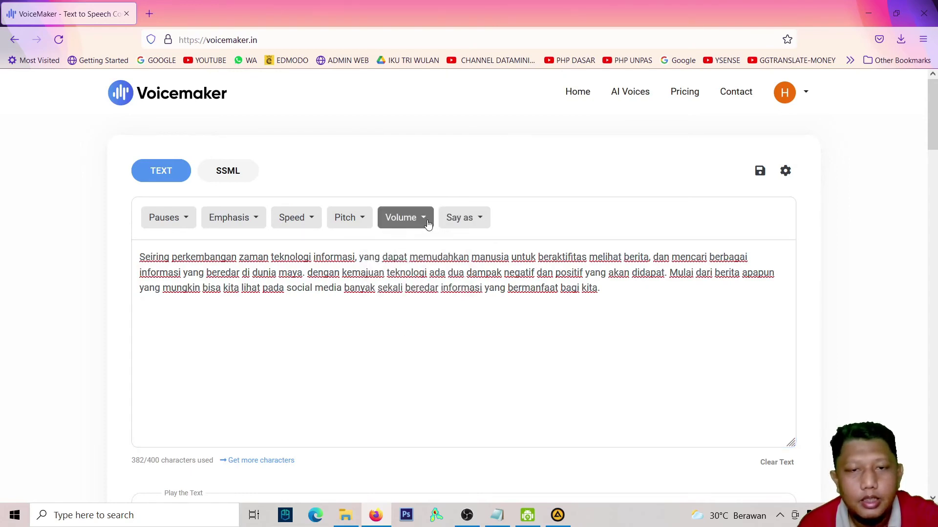
# Download the converted speech as an MP3 using the Save File option.
pyautogui.scroll(-2, 402, 300)
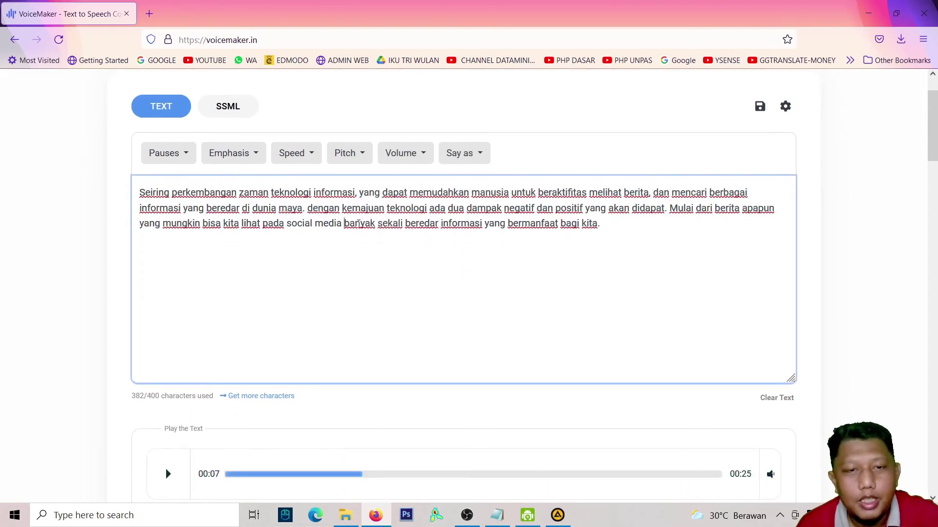
pyautogui.scroll(-4, 670, 244)
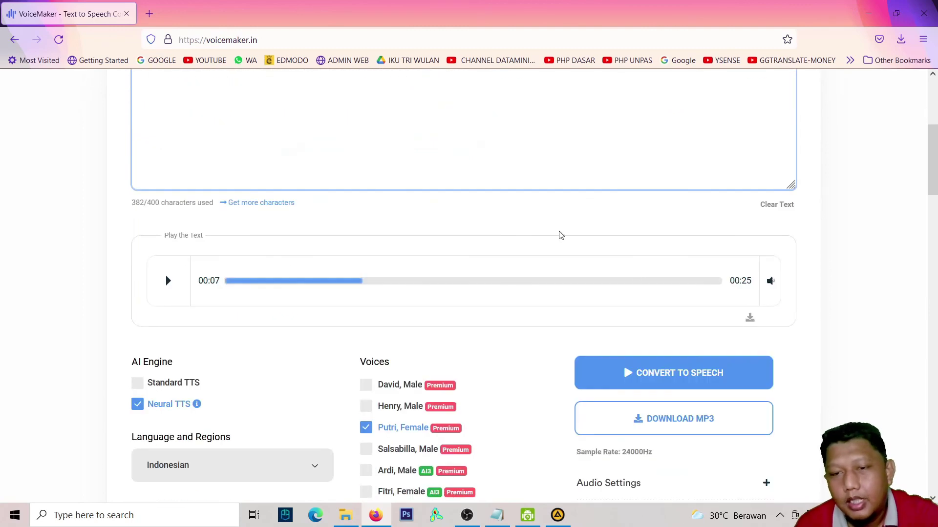
pyautogui.scroll(-4, 577, 228)
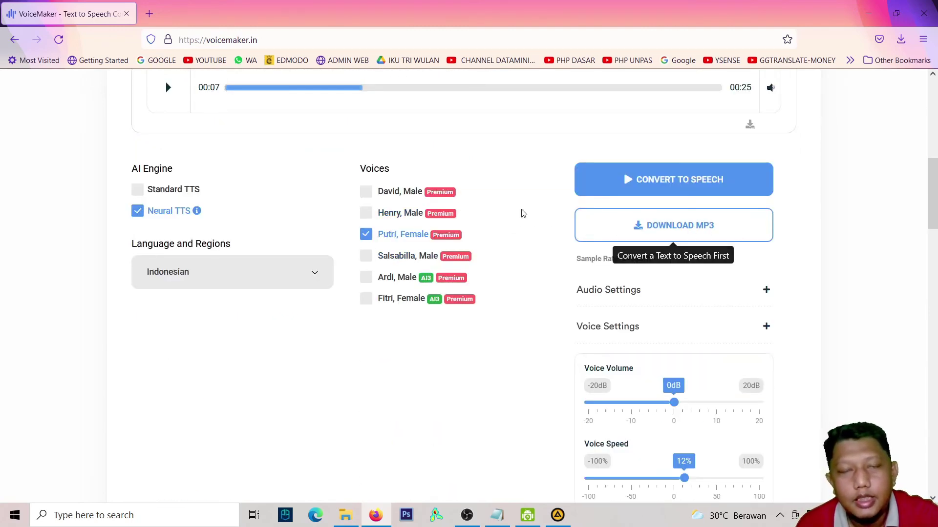
pyautogui.scroll(5, 436, 246)
pyautogui.scroll(-4, 444, 207)
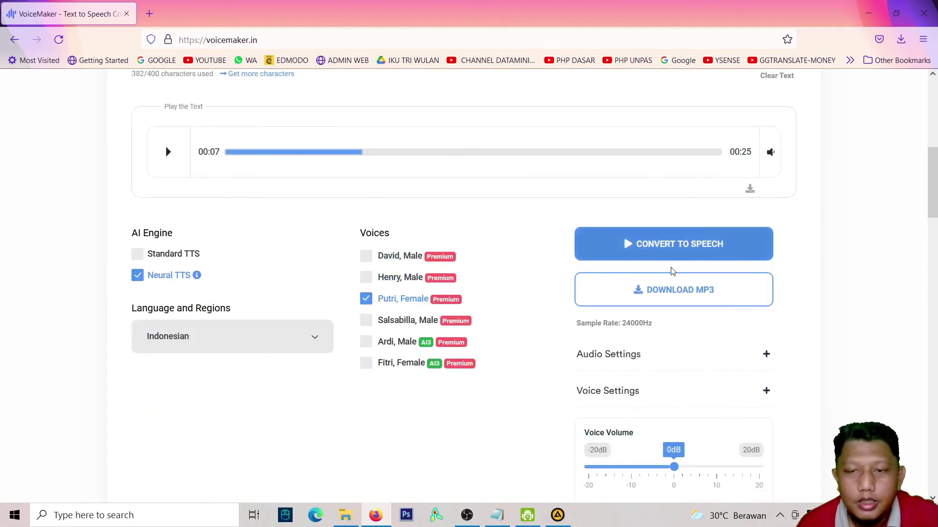
pyautogui.click(667, 295)
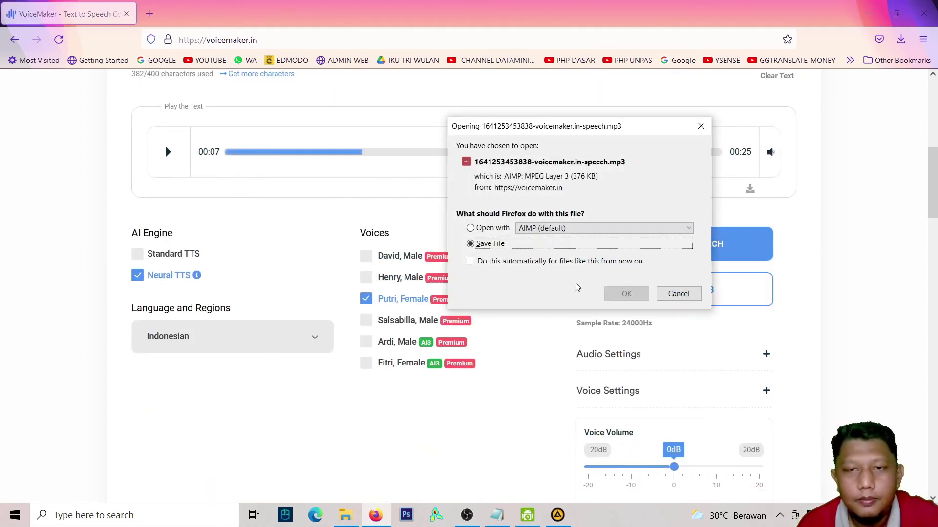
pyautogui.moveTo(534, 130); pyautogui.dragTo(332, 115)
pyautogui.click(377, 97)
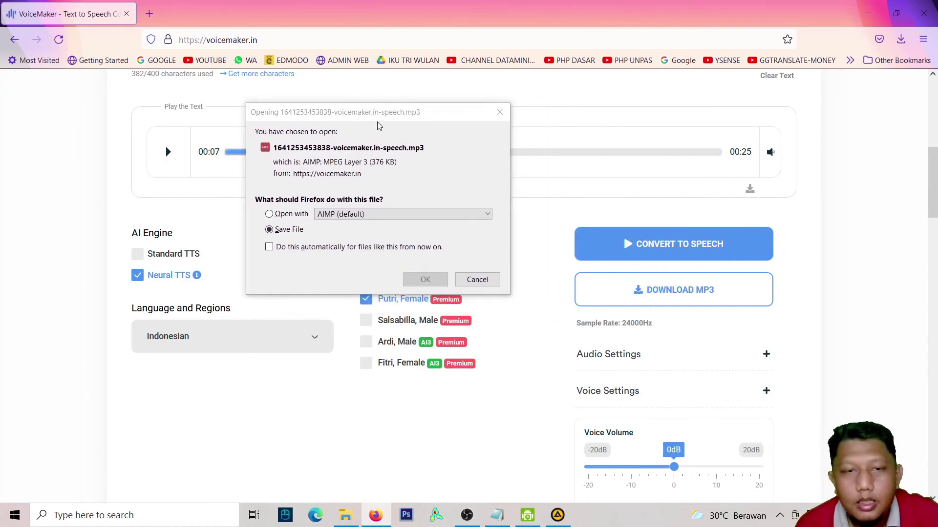
pyautogui.moveTo(390, 127); pyautogui.dragTo(420, 125)
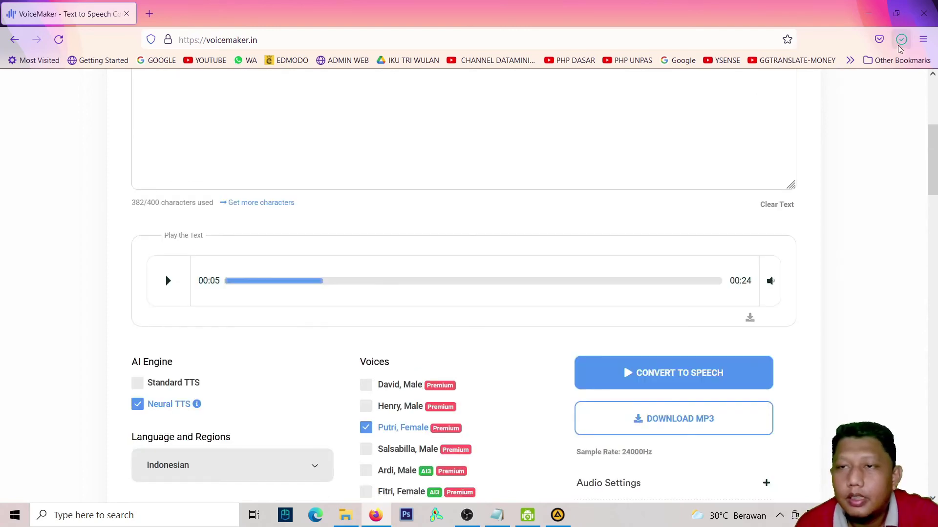
# Open the newest downloaded speech MP3 from its folder in AIMP, listen at a raised volume, and pause the playback.
pyautogui.click(899, 44)
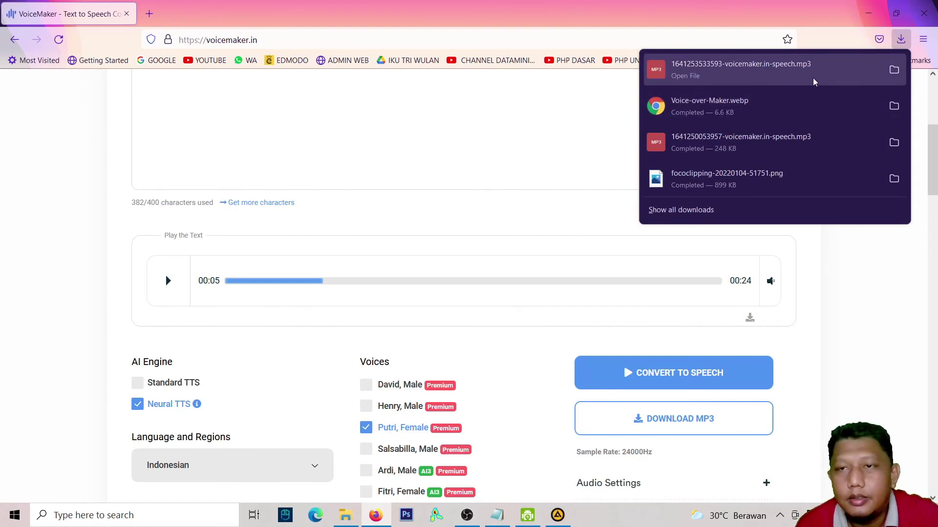
pyautogui.click(894, 70)
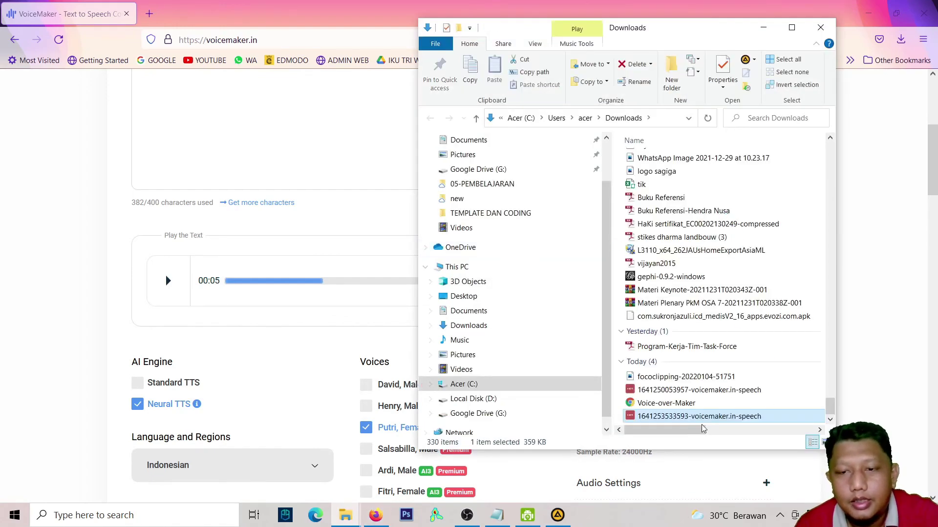
pyautogui.doubleClick(725, 417)
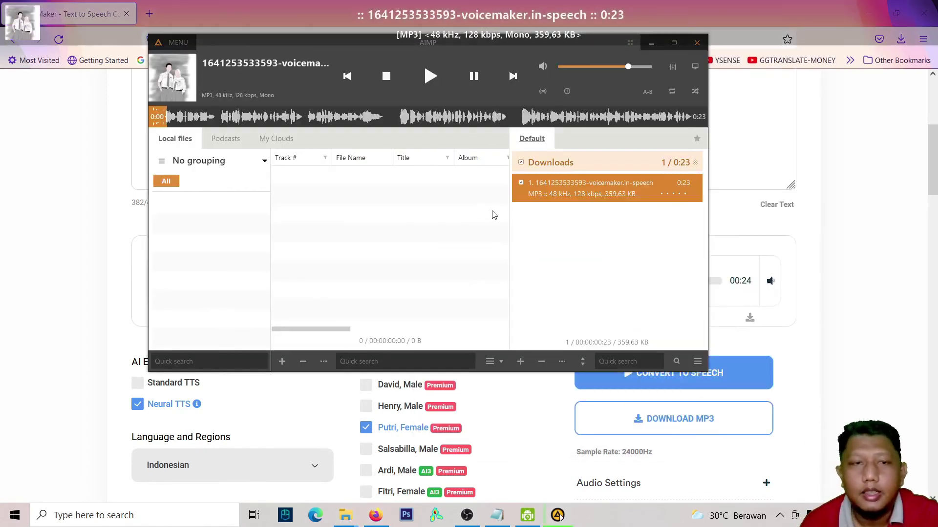
pyautogui.moveTo(629, 67); pyautogui.dragTo(648, 68)
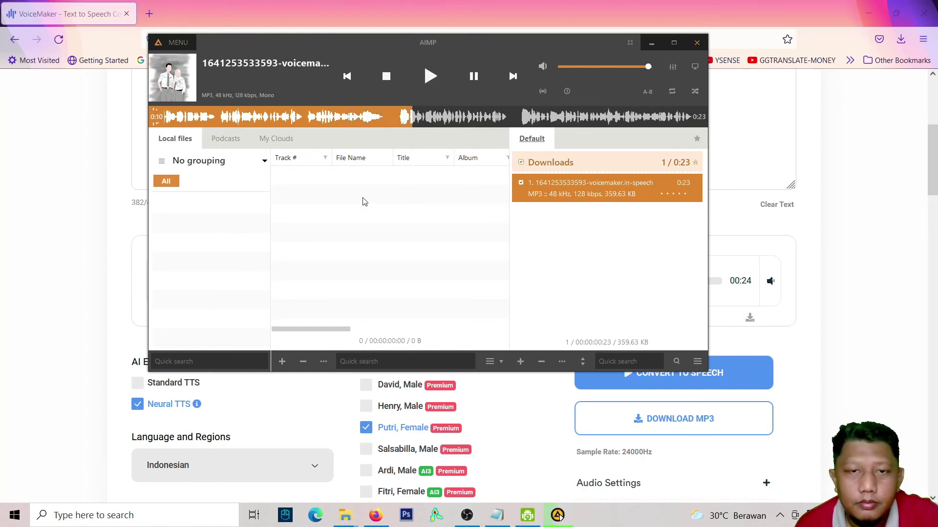
pyautogui.click(473, 77)
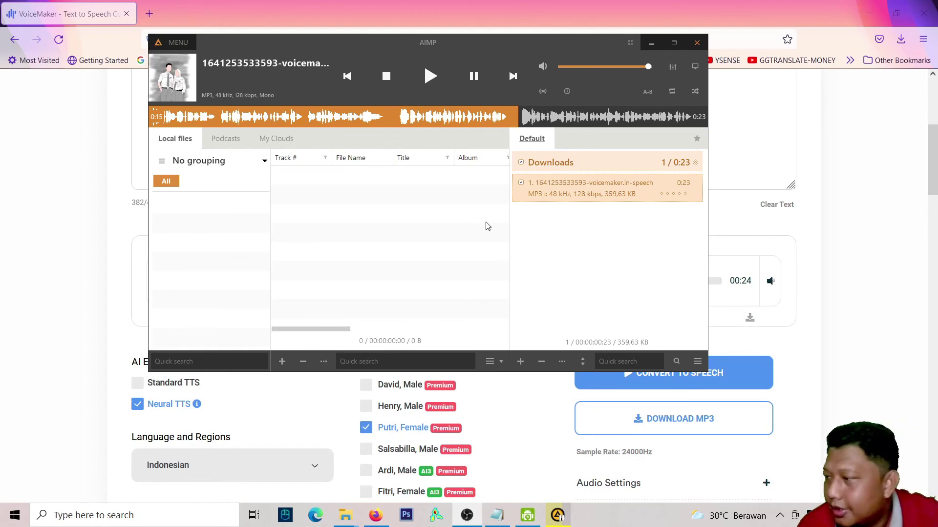
# Move the AIMP player window aside and enlarge it.
pyautogui.moveTo(344, 44); pyautogui.dragTo(218, 89)
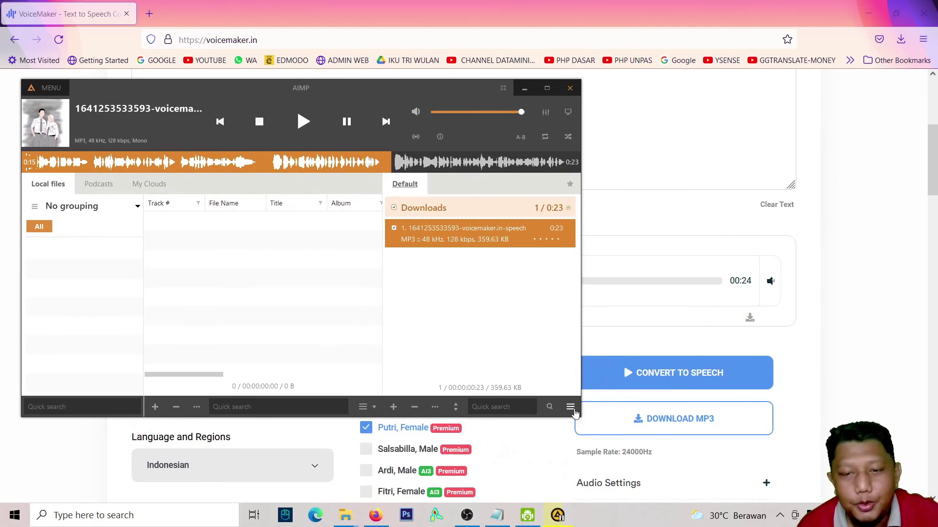
pyautogui.moveTo(577, 415); pyautogui.dragTo(634, 453)
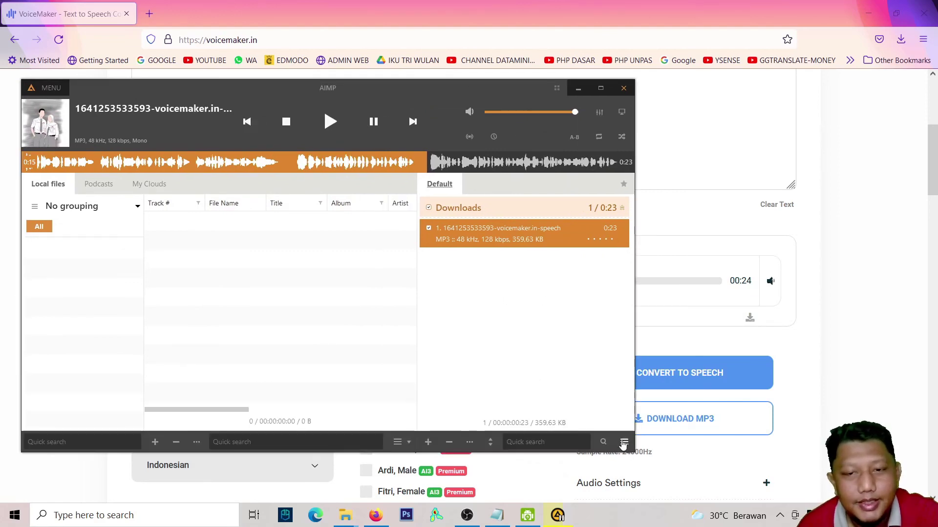